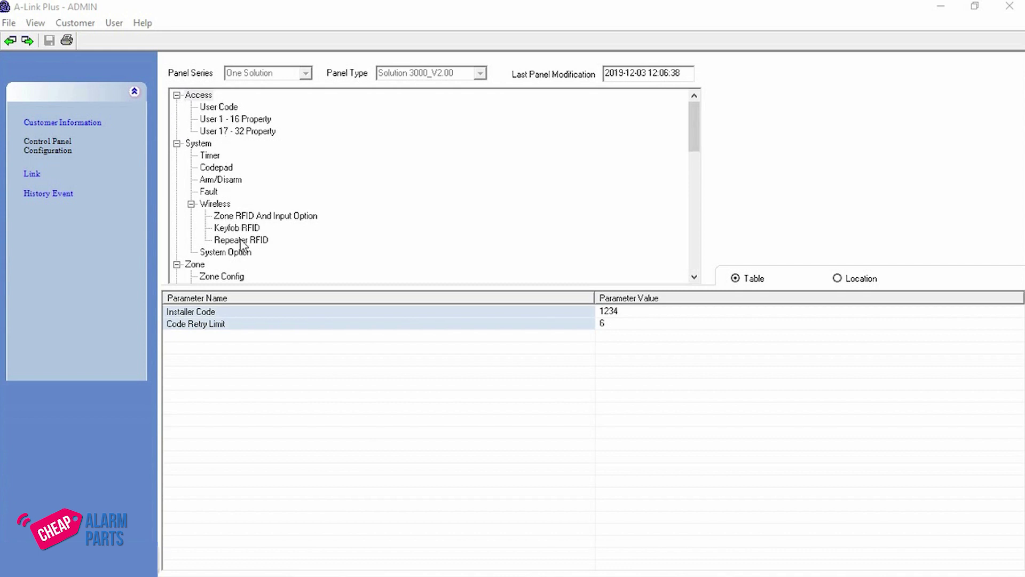
Show the Access > User Code table listing access codes for users 1–32
{"action": "left_click", "coordinate": [203, 96]}
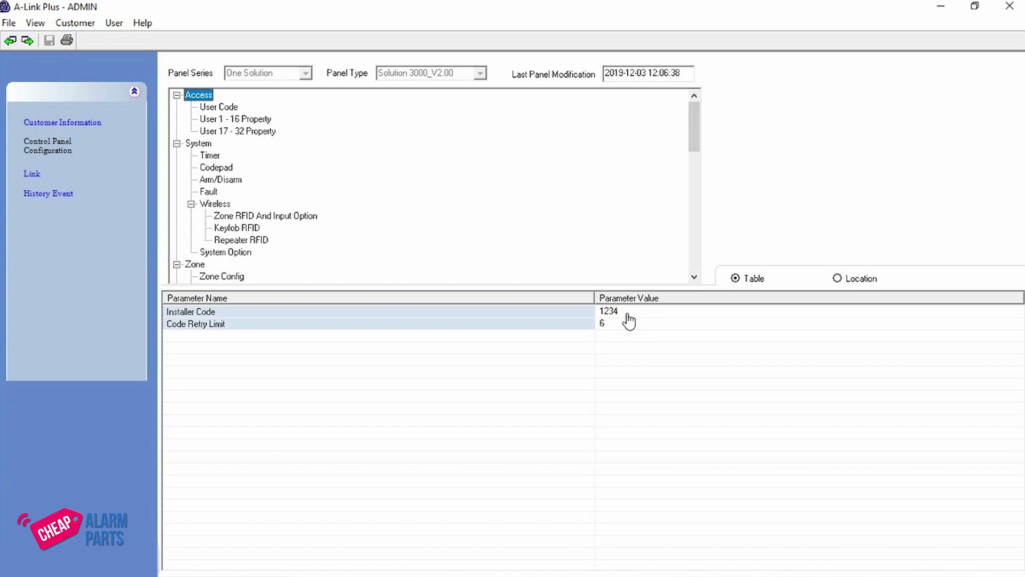
{"action": "left_click", "coordinate": [229, 111]}
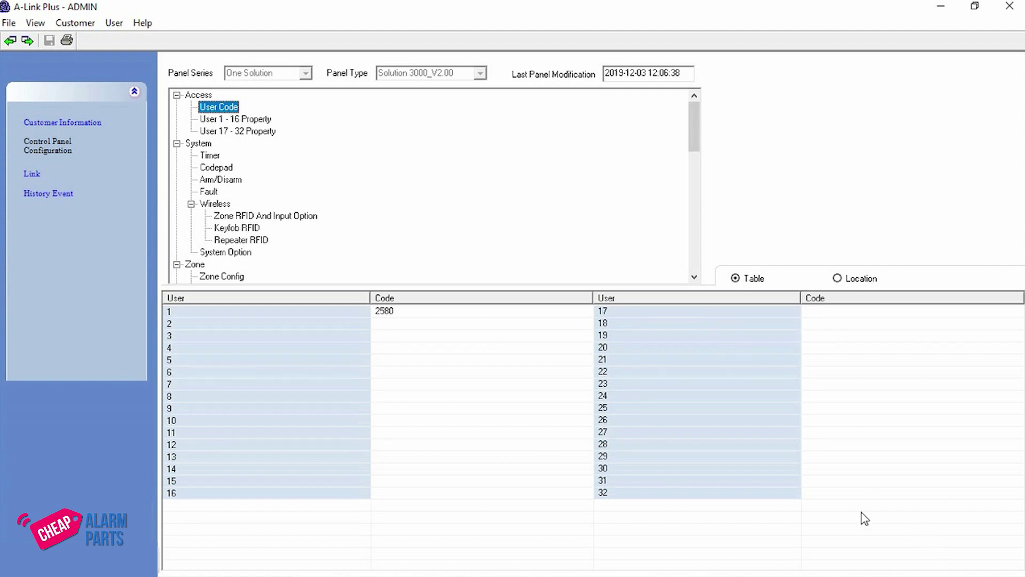
Assign user 2 a new access code and show the User 1–16 Property table
{"action": "left_click", "coordinate": [394, 326]}
{"action": "left_click", "coordinate": [392, 323]}
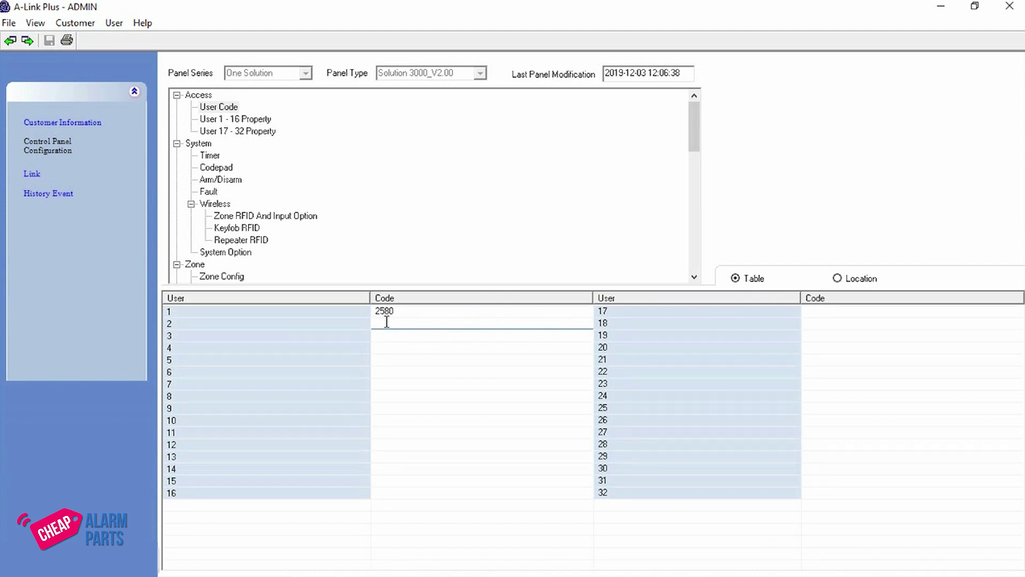
{"action": "key", "text": "Return"}
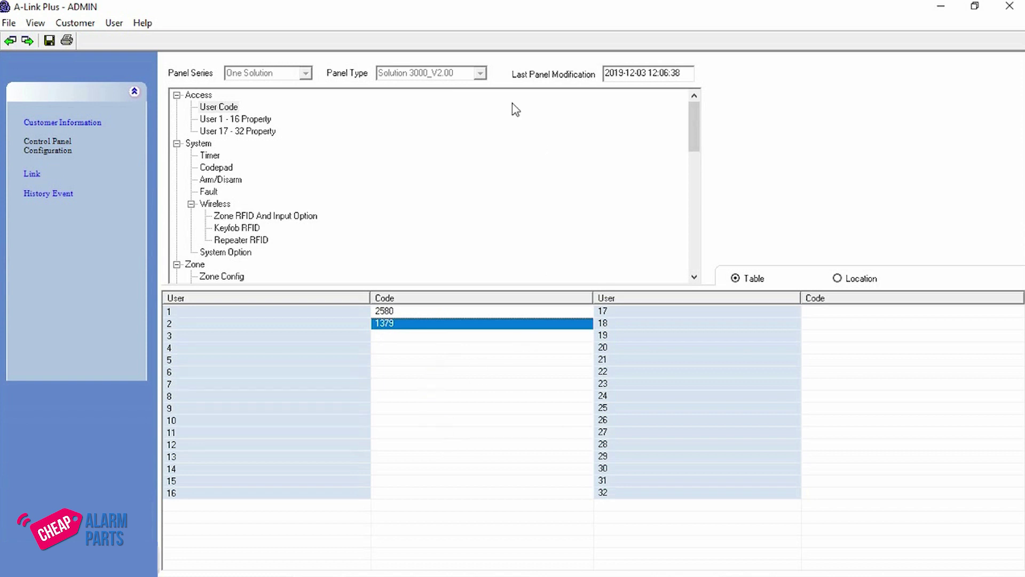
{"action": "left_click", "coordinate": [224, 118]}
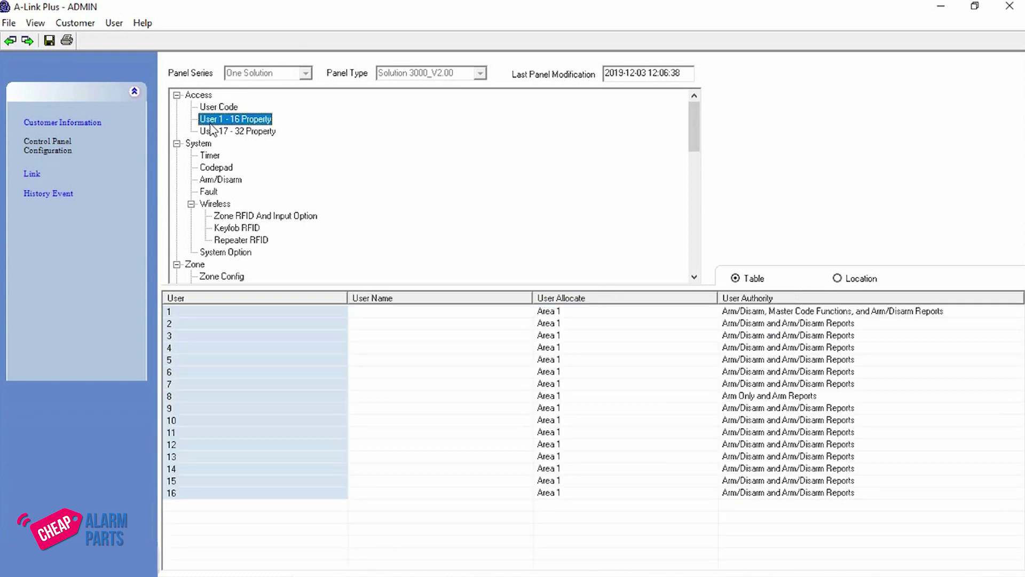
Enter user names for users 1 and 2 in the User Name column
{"action": "left_click", "coordinate": [444, 327]}
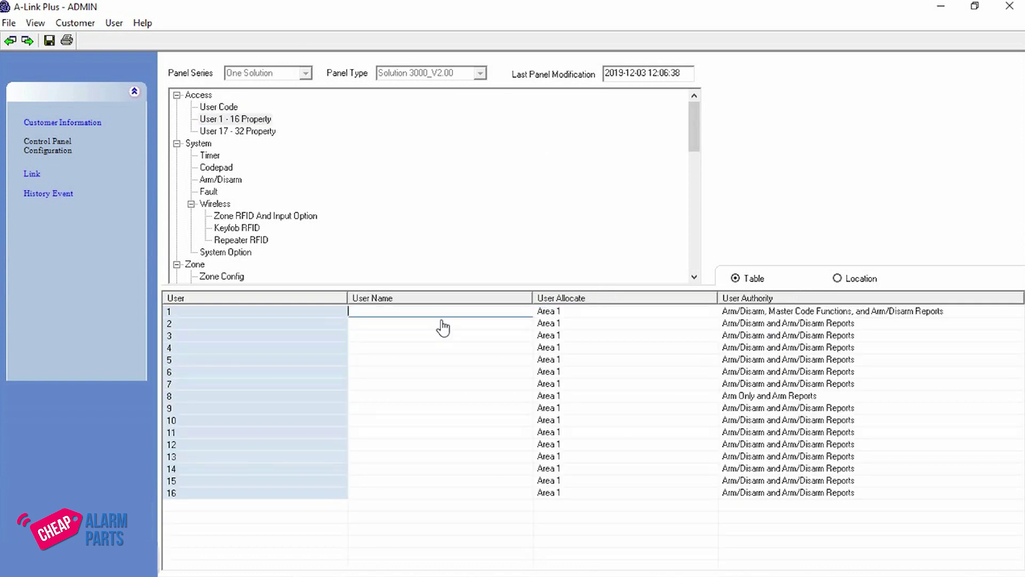
{"action": "type", "text": "Belinda"}
{"action": "left_click", "coordinate": [388, 325]}
{"action": "type", "text": "Be"}
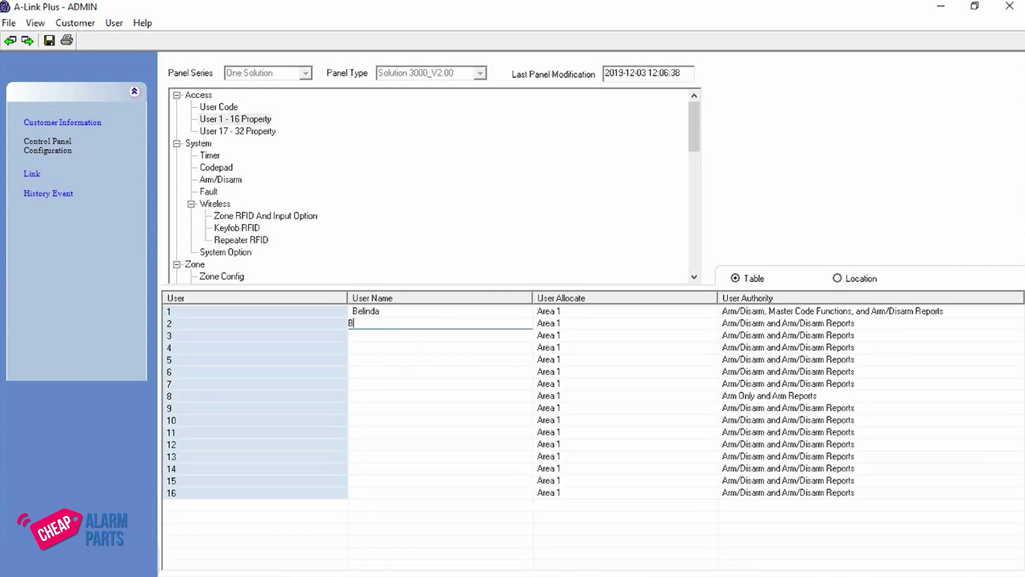
{"action": "type", "text": "n"}
{"action": "key", "text": "Return"}
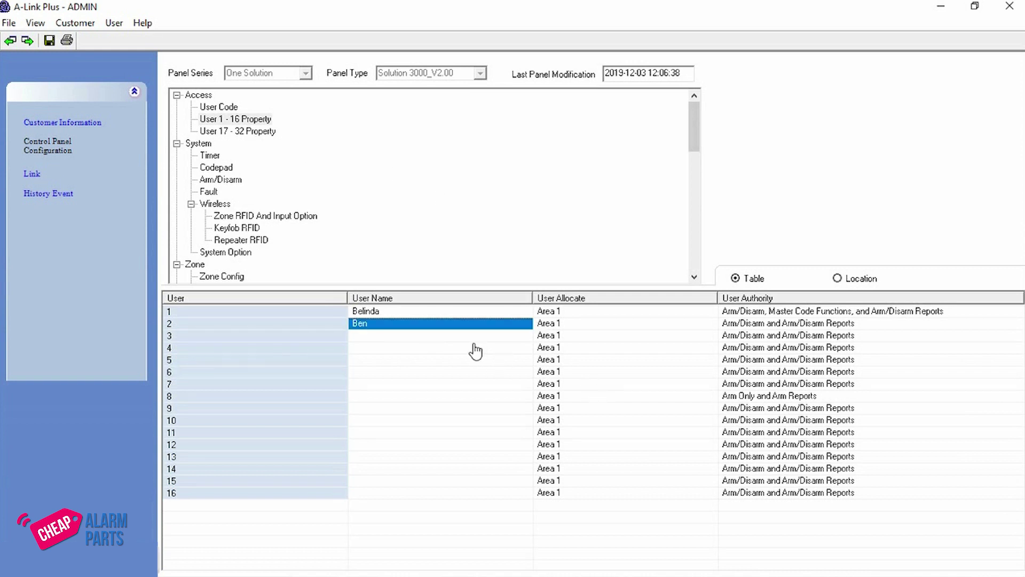
Keep user 1 allocated to Area 1, check its authority options, then show User 17–32 properties
{"action": "left_click", "coordinate": [584, 312]}
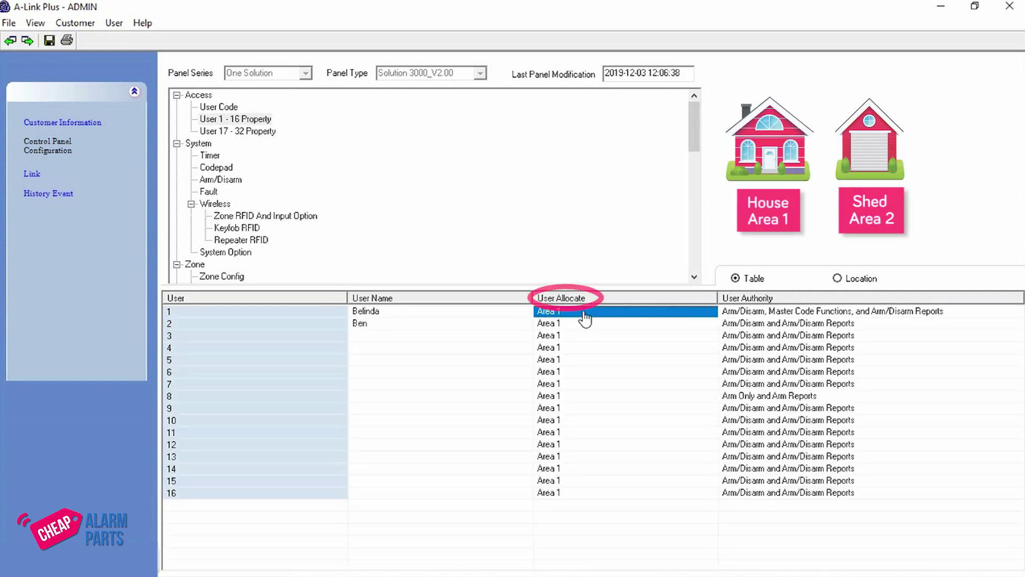
{"action": "left_click", "coordinate": [585, 315]}
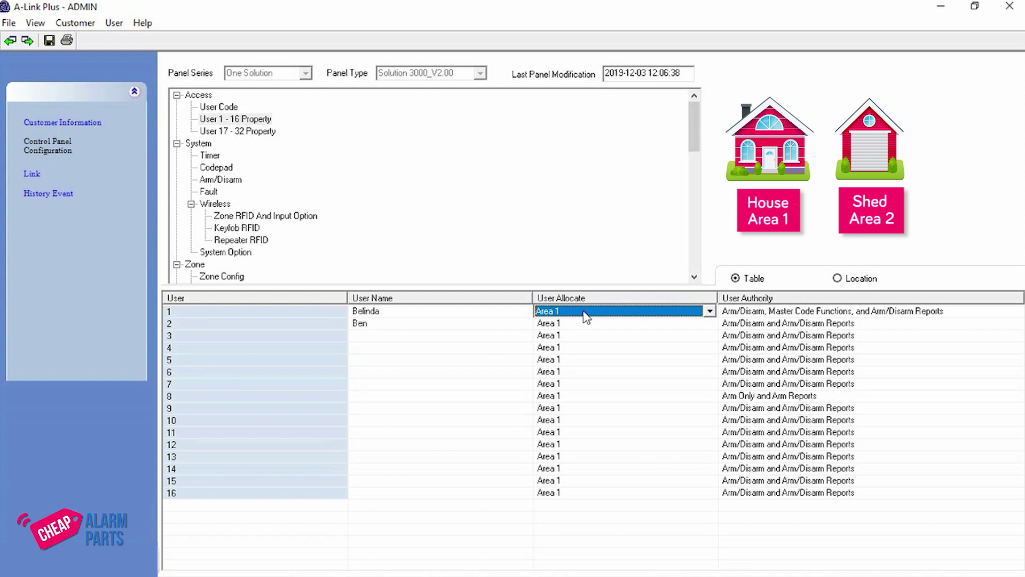
{"action": "left_click", "coordinate": [587, 315]}
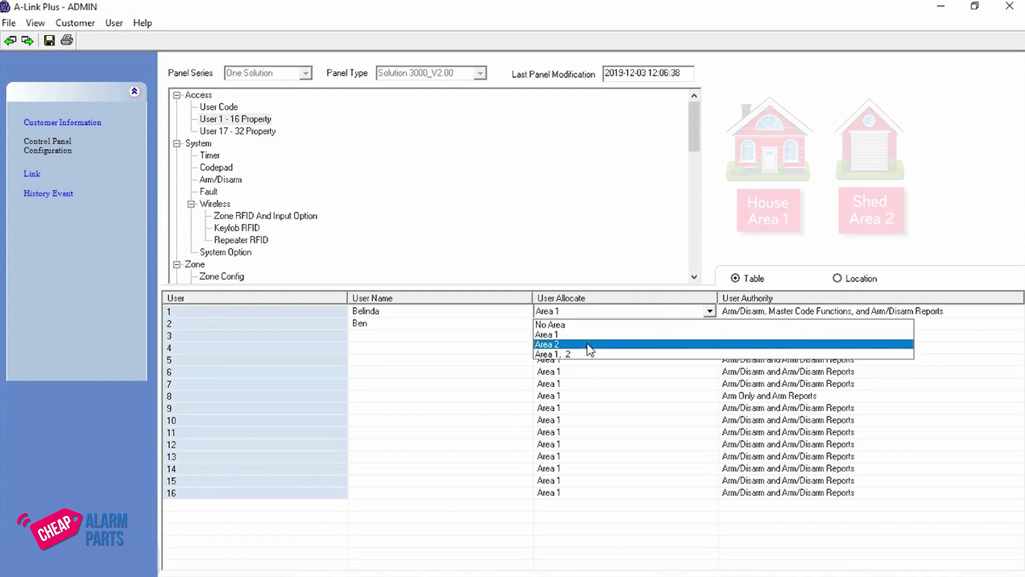
{"action": "left_click", "coordinate": [950, 416]}
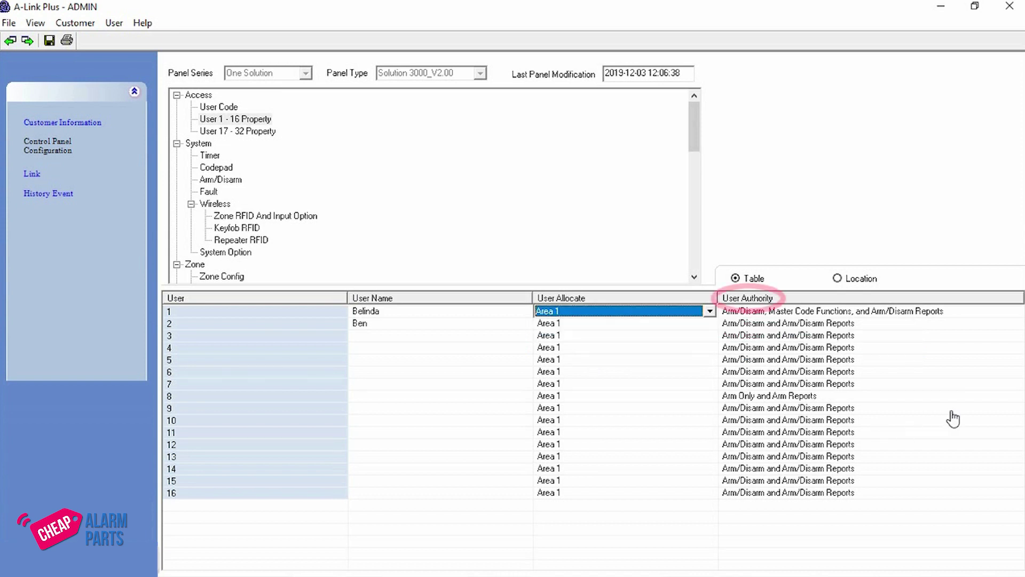
{"action": "left_click", "coordinate": [795, 315]}
{"action": "left_click", "coordinate": [794, 315]}
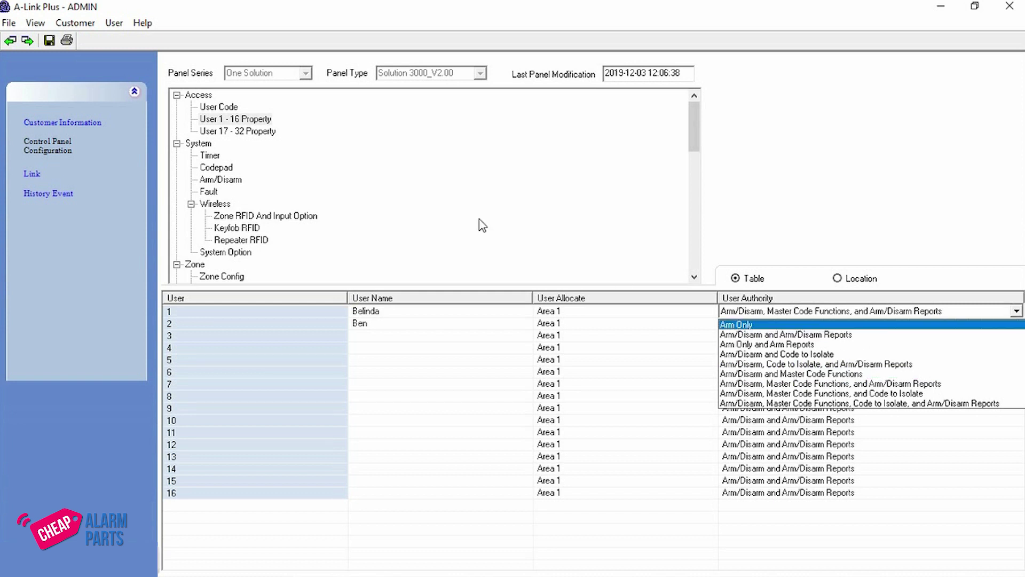
{"action": "left_click", "coordinate": [206, 135]}
{"action": "left_click", "coordinate": [206, 132]}
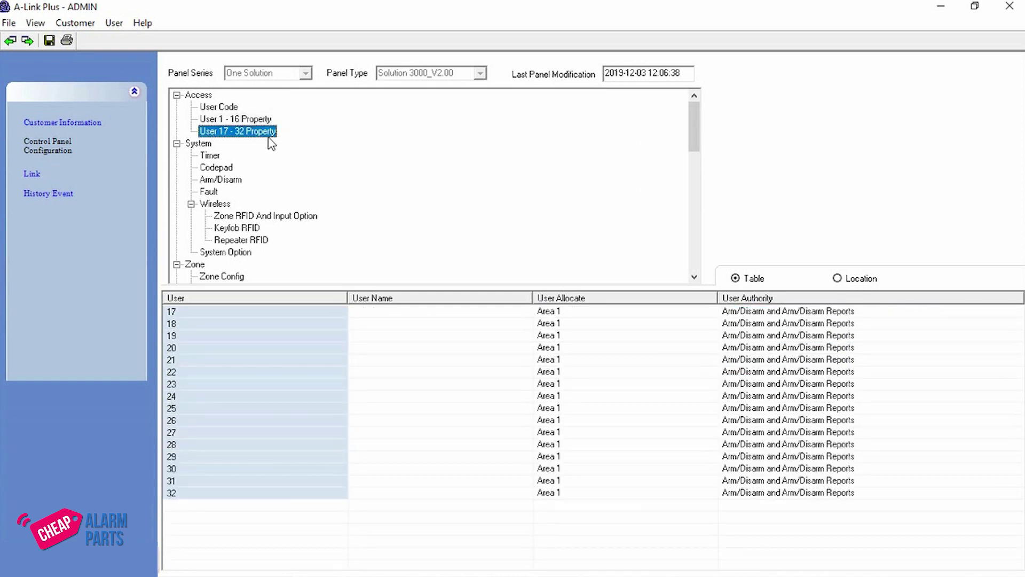
Review the System Timer settings
{"action": "left_click", "coordinate": [199, 145]}
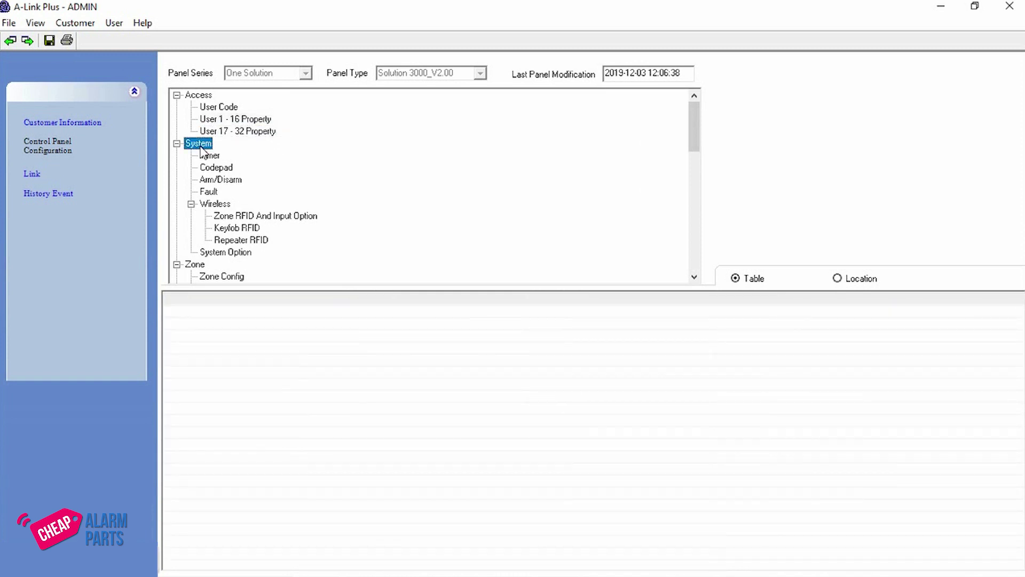
{"action": "left_click", "coordinate": [209, 156]}
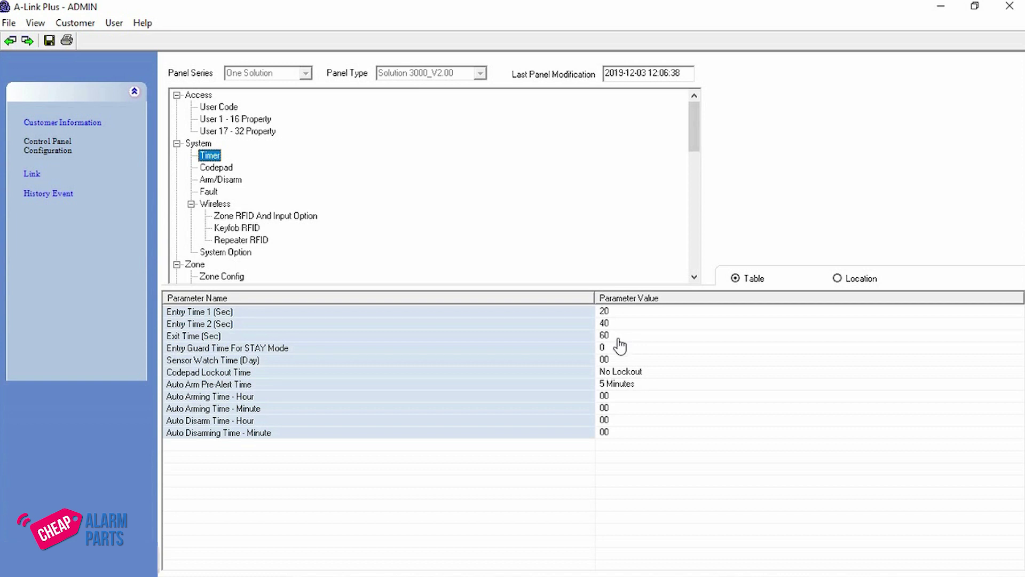
{"action": "left_click", "coordinate": [296, 348]}
Step through the Codepad, Arm/Disarm and Fault settings to the Wireless RF settings
{"action": "left_click", "coordinate": [222, 170]}
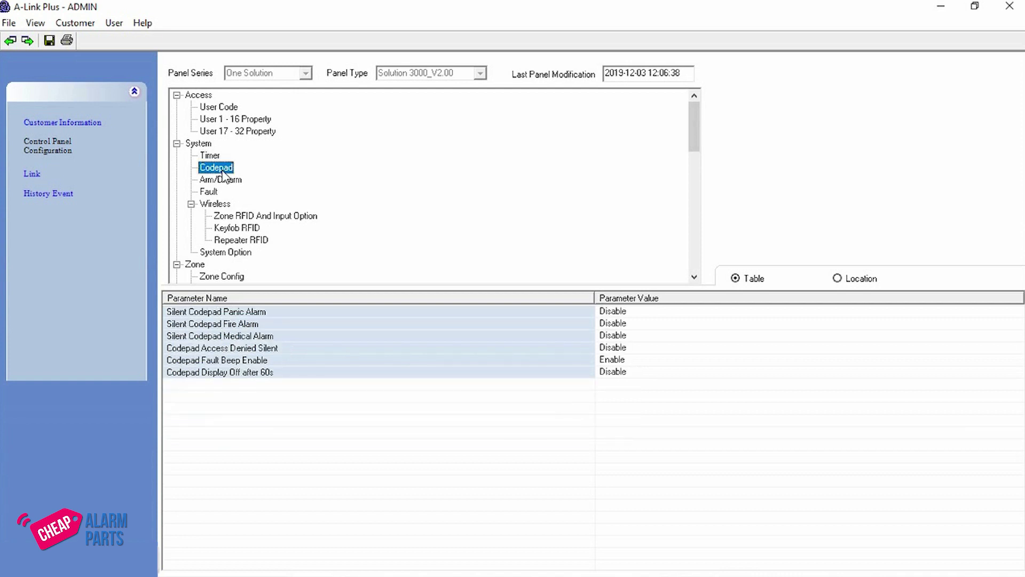
{"action": "left_click", "coordinate": [238, 181]}
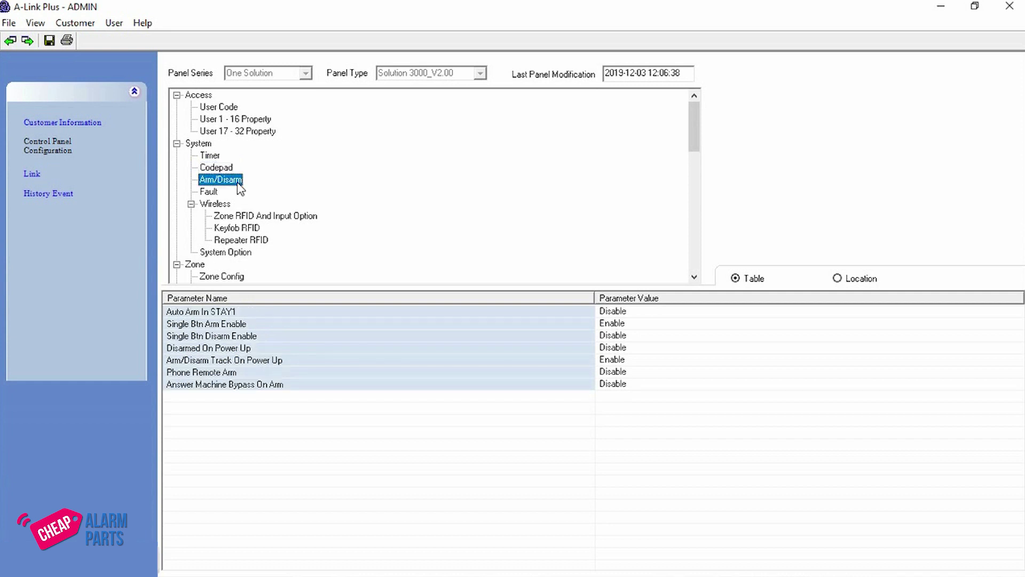
{"action": "left_click", "coordinate": [212, 194]}
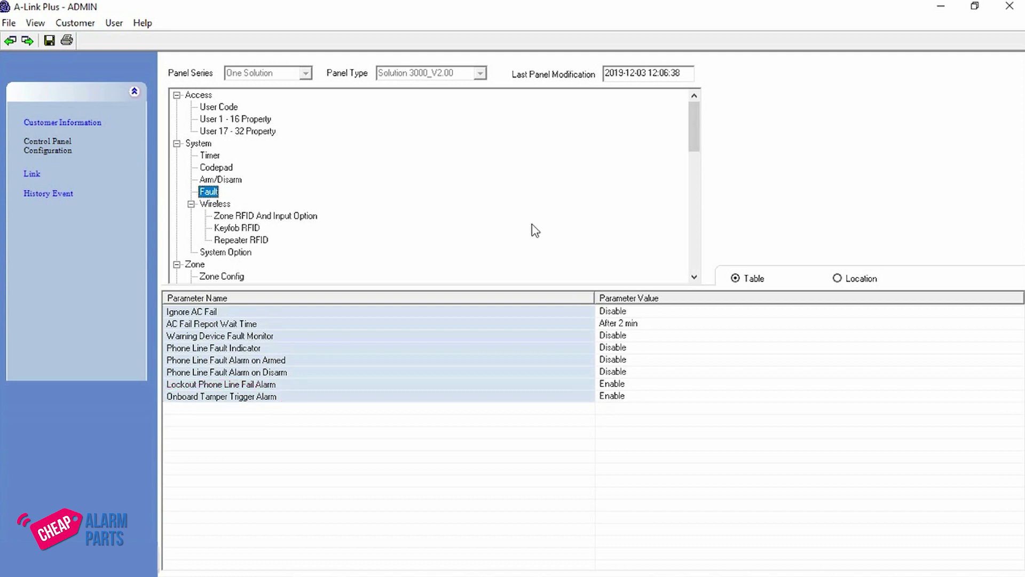
{"action": "left_click", "coordinate": [214, 204]}
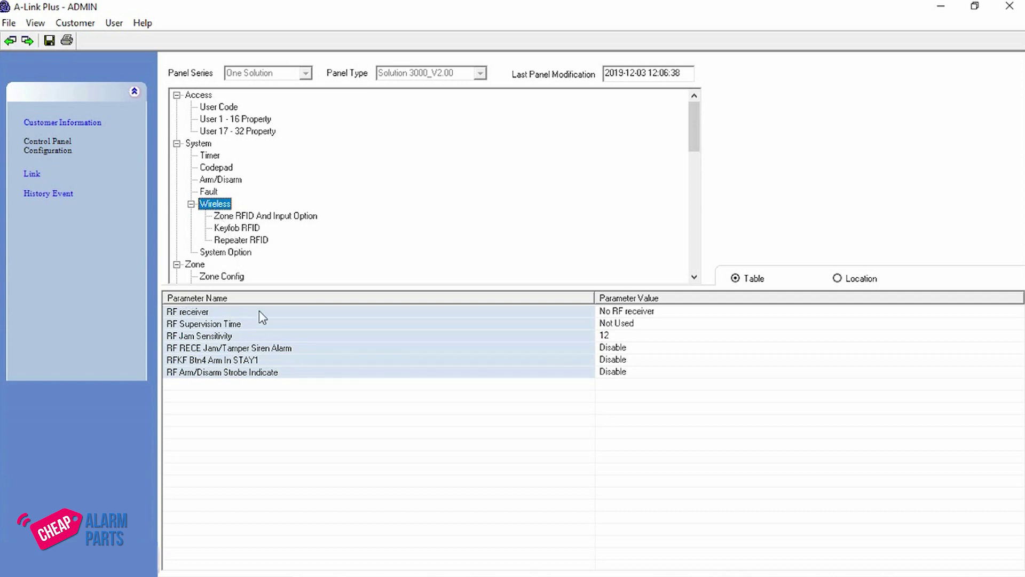
Leave the RF receiver at No RF receiver and RF Supervision Time at Not Used
{"action": "left_click", "coordinate": [679, 313]}
{"action": "left_click", "coordinate": [679, 312]}
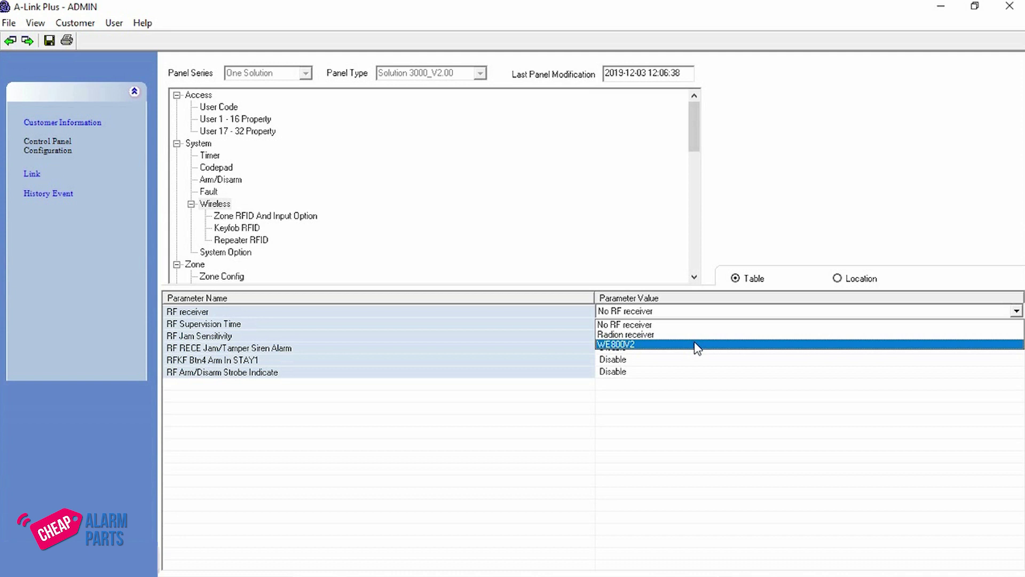
{"action": "left_click", "coordinate": [697, 435]}
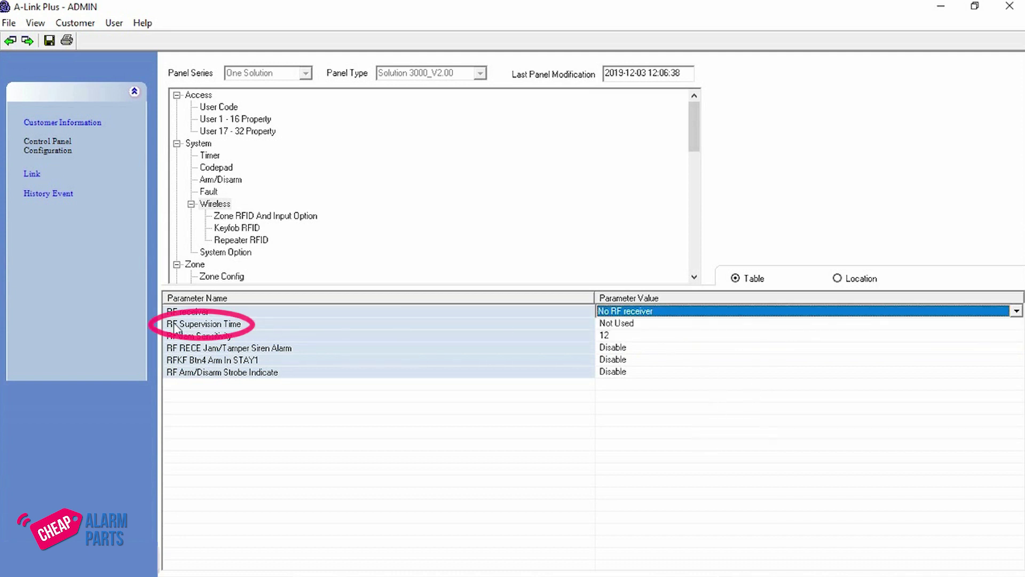
{"action": "left_click", "coordinate": [631, 326]}
{"action": "left_click", "coordinate": [649, 327]}
{"action": "left_click", "coordinate": [649, 328]}
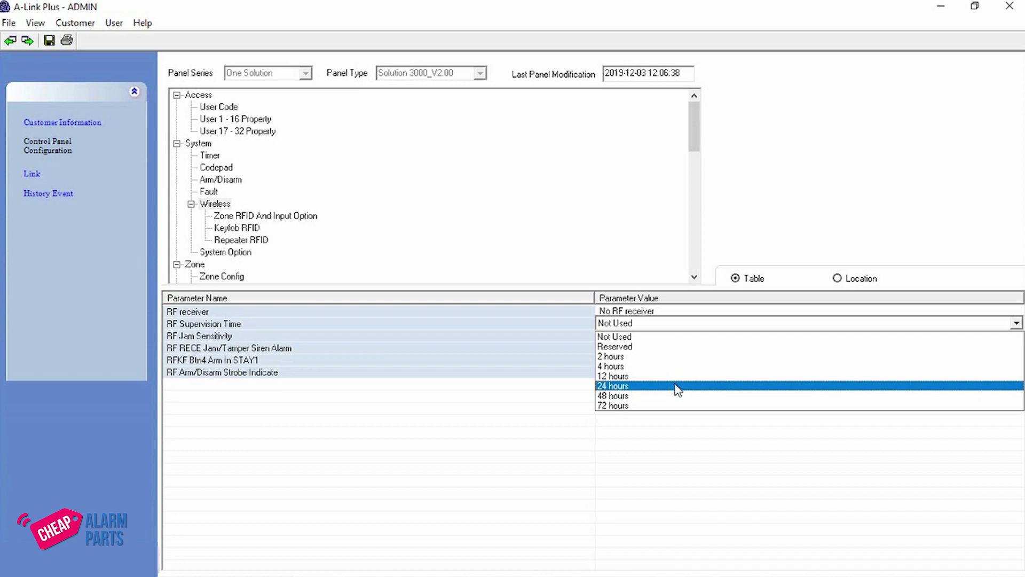
{"action": "left_click", "coordinate": [335, 396]}
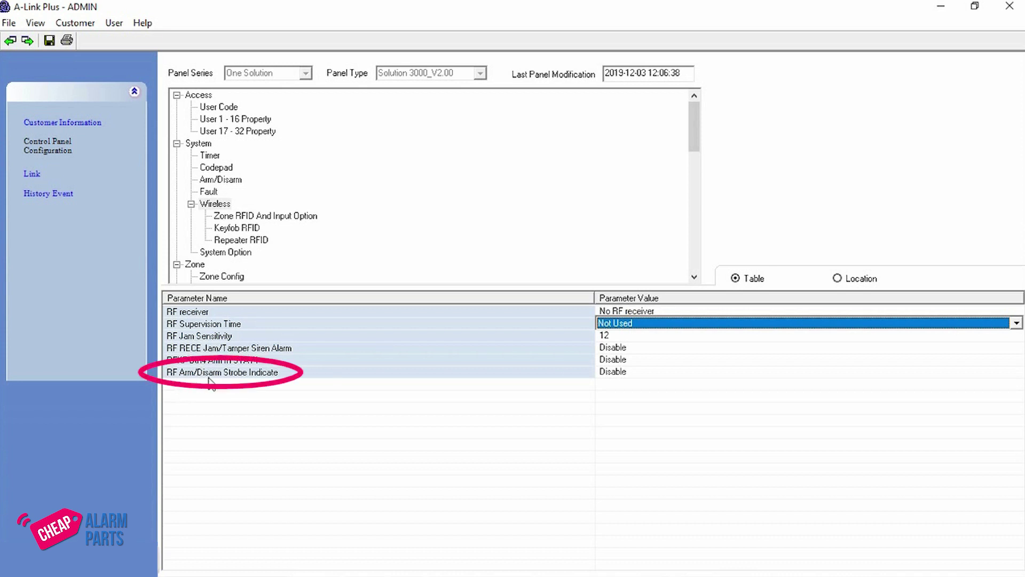
Keep RF Arm/Disarm Strobe Indicate at Disable and show the Zone RFID And Input Option table
{"action": "left_click", "coordinate": [623, 375]}
{"action": "left_click", "coordinate": [657, 374]}
{"action": "left_click", "coordinate": [656, 373]}
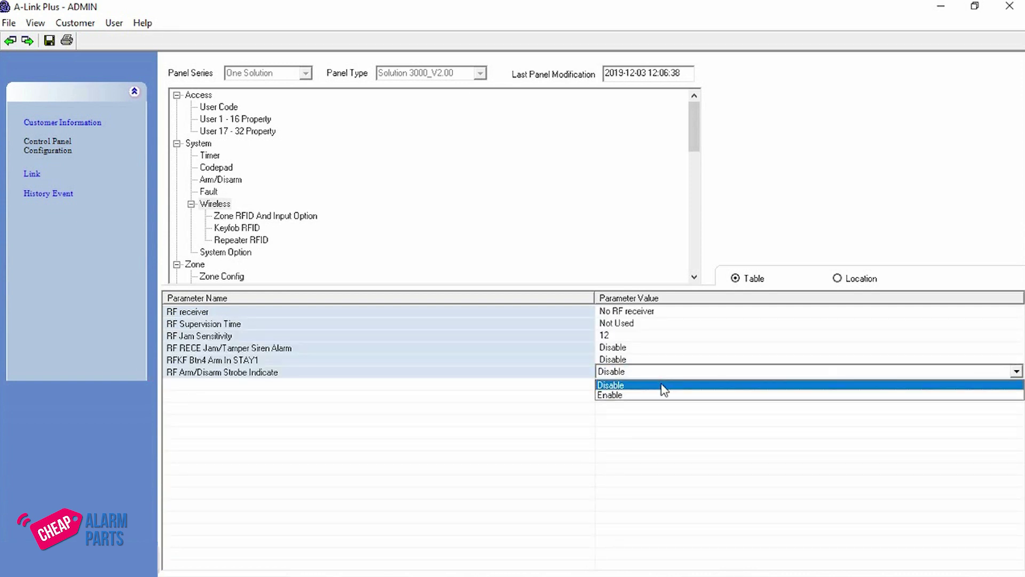
{"action": "left_click", "coordinate": [353, 435]}
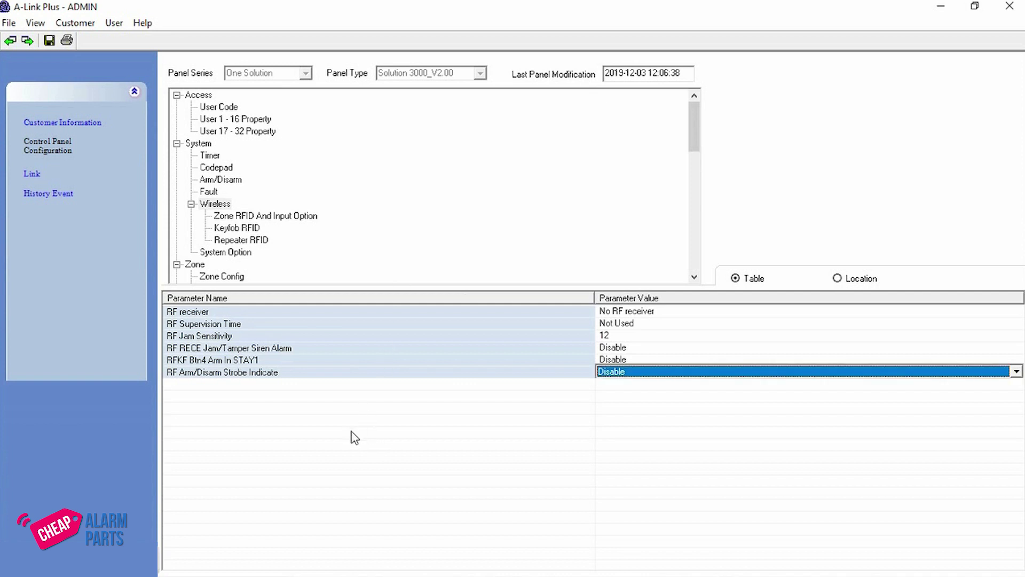
{"action": "left_click", "coordinate": [226, 213]}
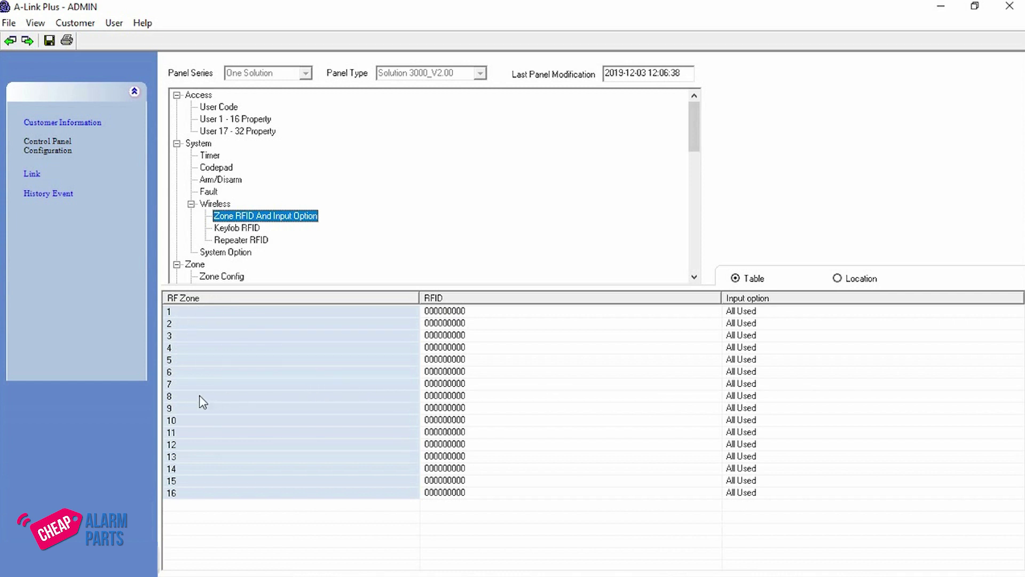
Look through the Keyfob RFID and Repeater RFID tables, ending on System Option
{"action": "left_click", "coordinate": [230, 234]}
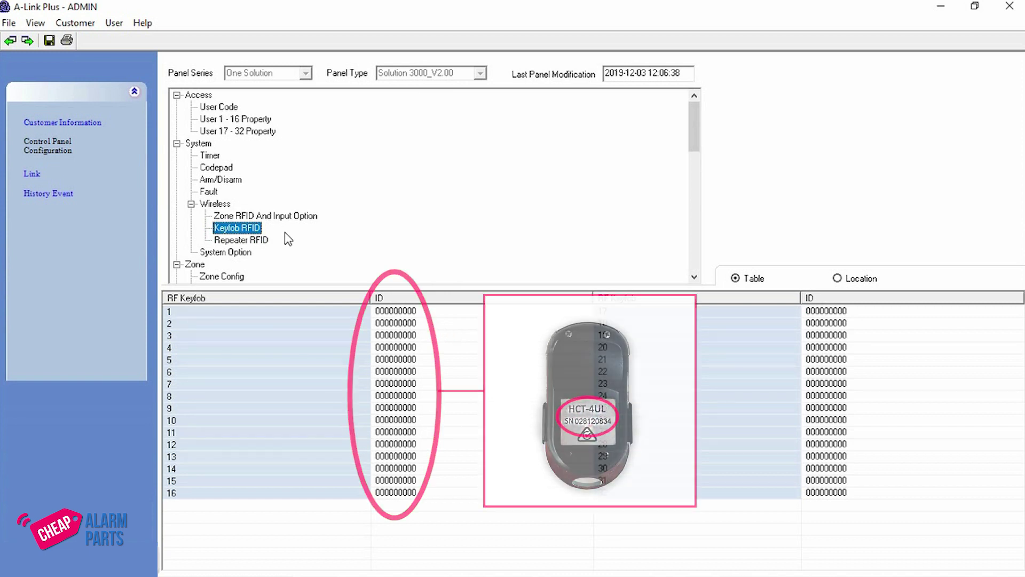
{"action": "left_click", "coordinate": [256, 241]}
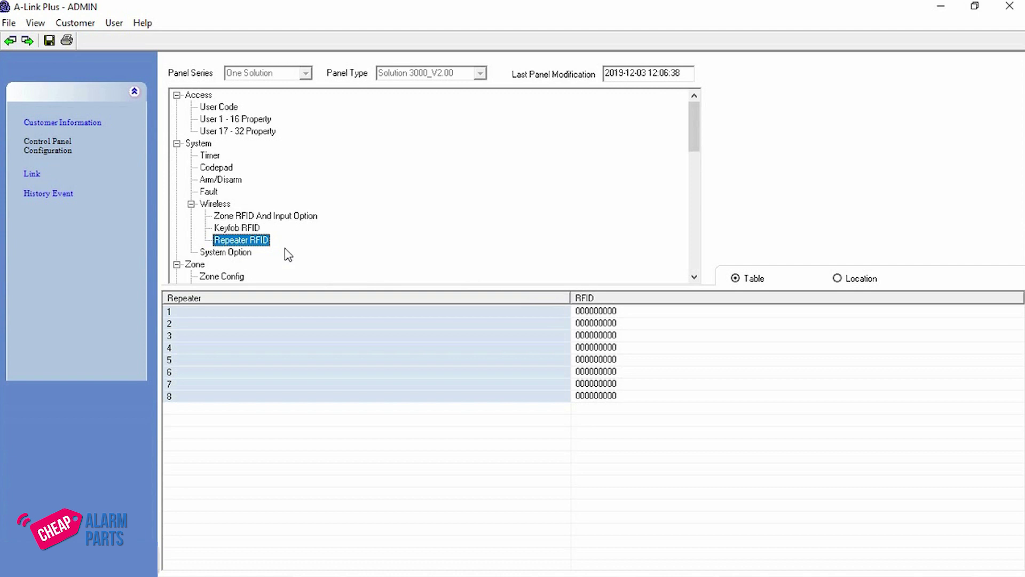
{"action": "left_click", "coordinate": [246, 255]}
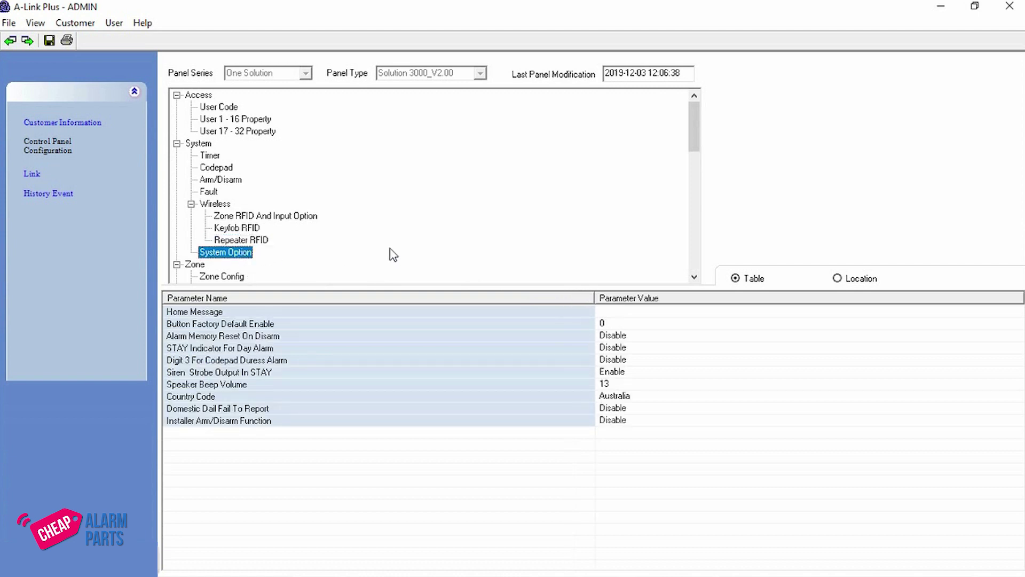
{"action": "left_click", "coordinate": [199, 317]}
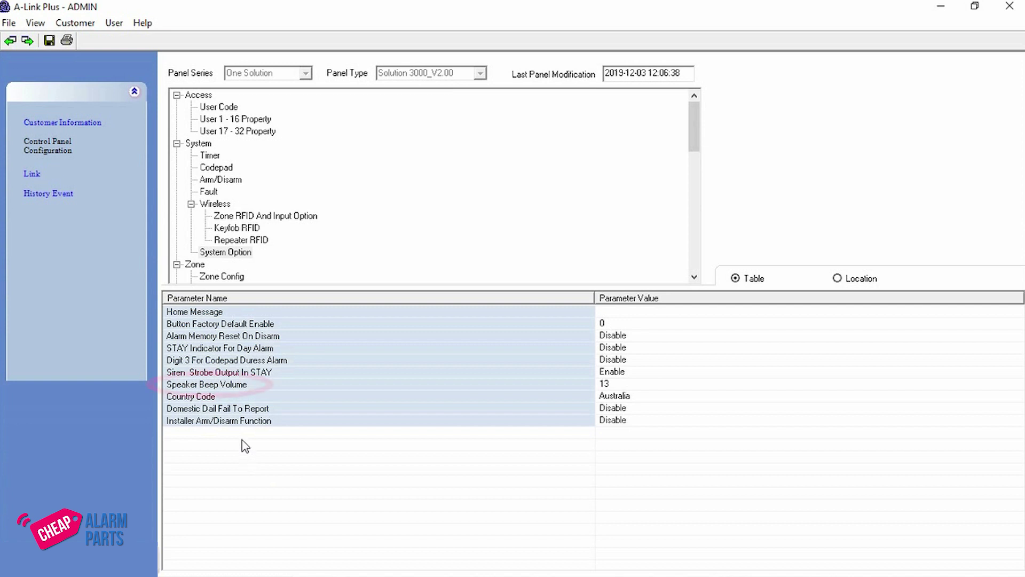
{"action": "left_click", "coordinate": [634, 387]}
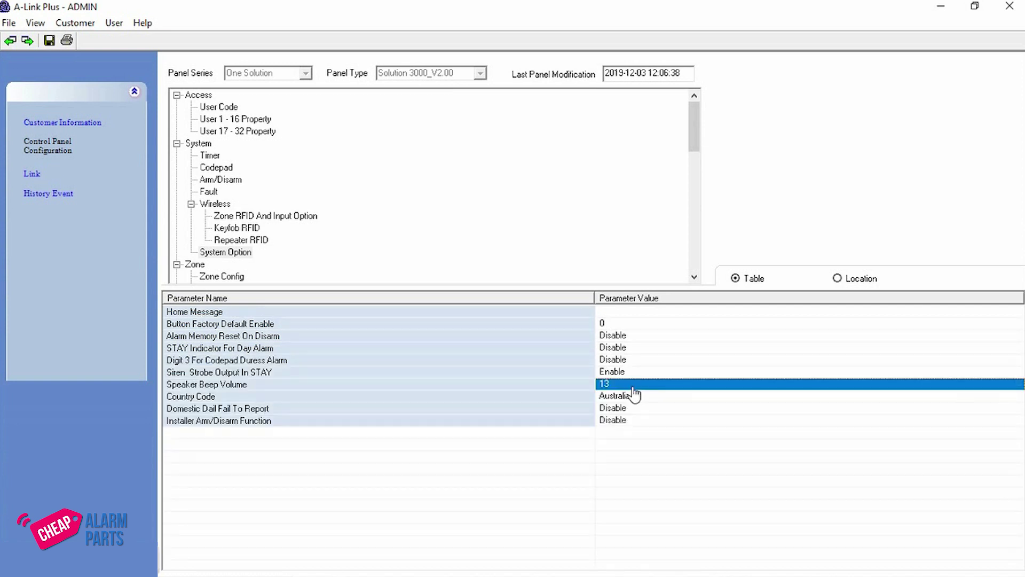
{"action": "left_click", "coordinate": [634, 385]}
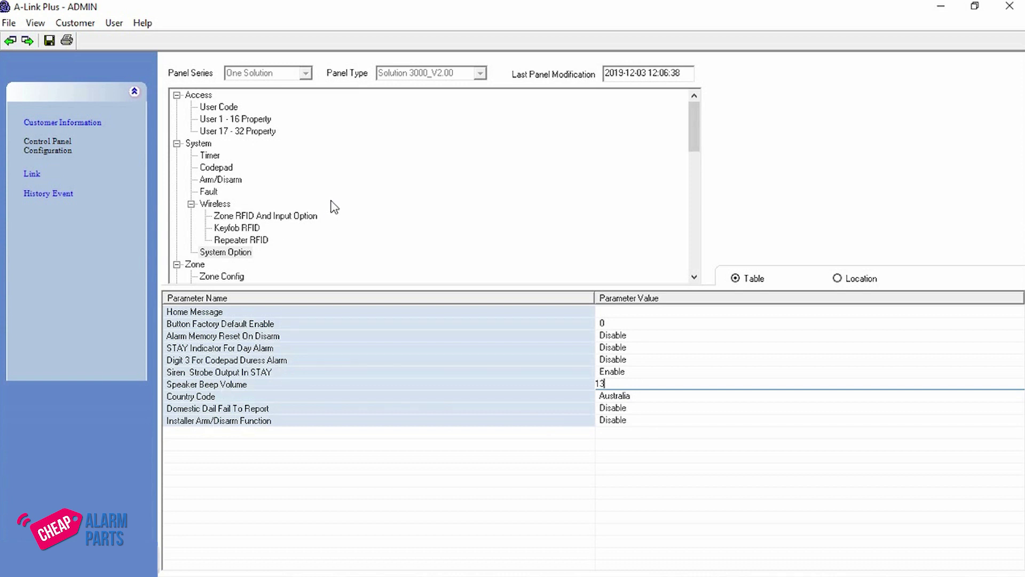
{"action": "scroll", "coordinate": [341, 200], "scroll_direction": "down", "scroll_amount": 2}
Keep the Zone EOL Resistor at Split EOL 1% resistors and show the Zone Config table
{"action": "left_click", "coordinate": [195, 192]}
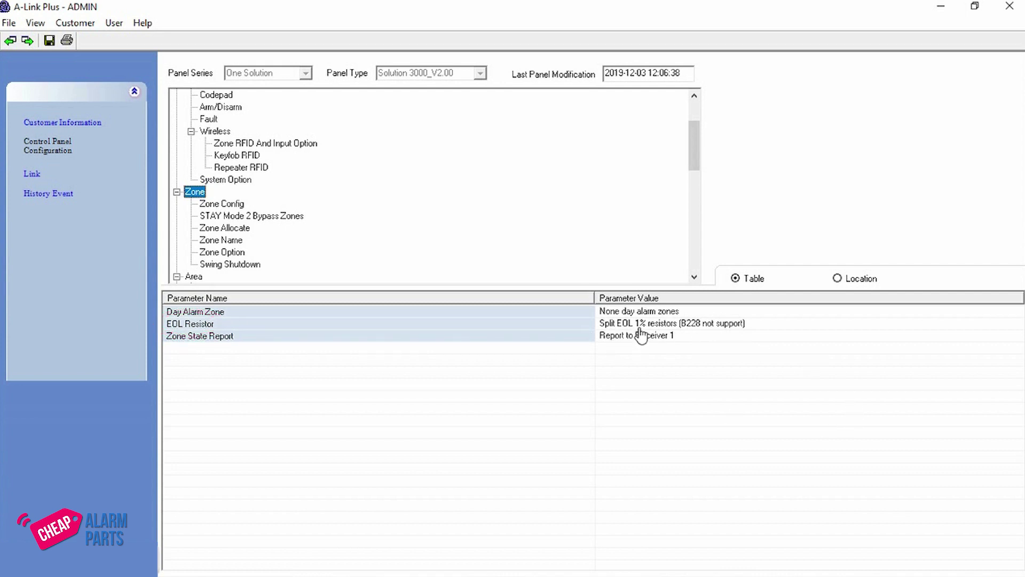
{"action": "left_click", "coordinate": [726, 326]}
{"action": "left_click", "coordinate": [740, 327]}
{"action": "left_click", "coordinate": [742, 326]}
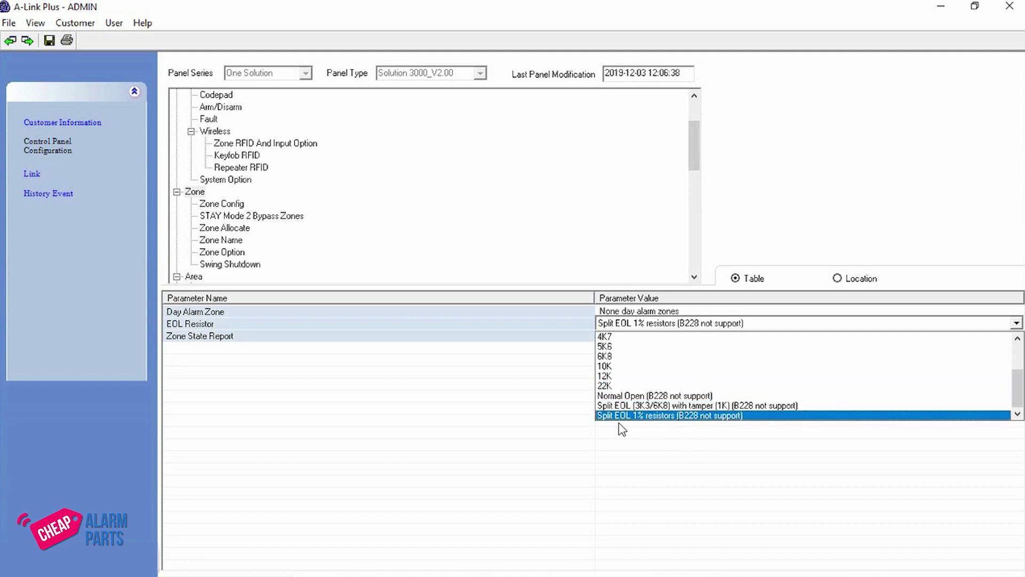
{"action": "left_click", "coordinate": [652, 415]}
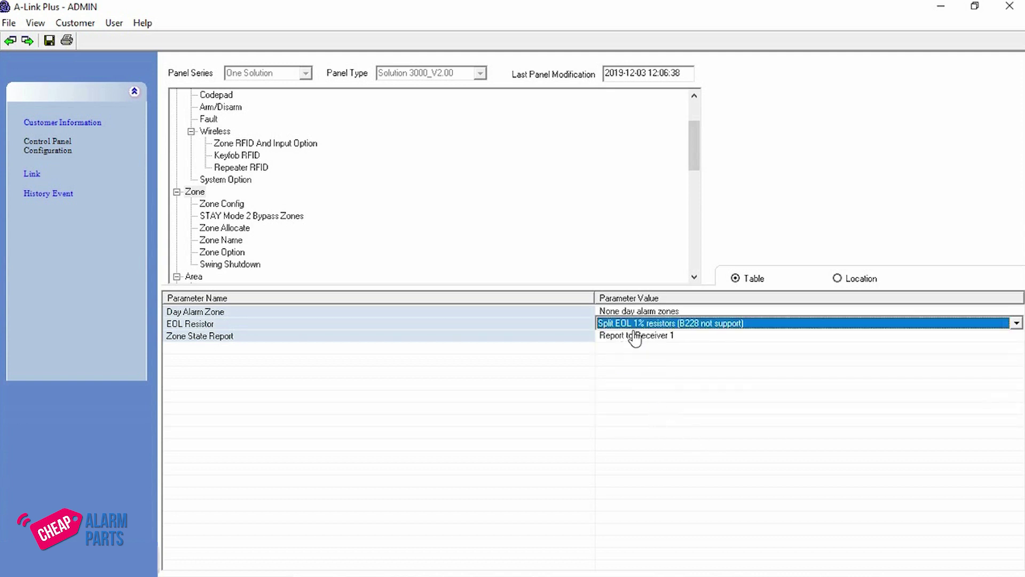
{"action": "left_click", "coordinate": [231, 203]}
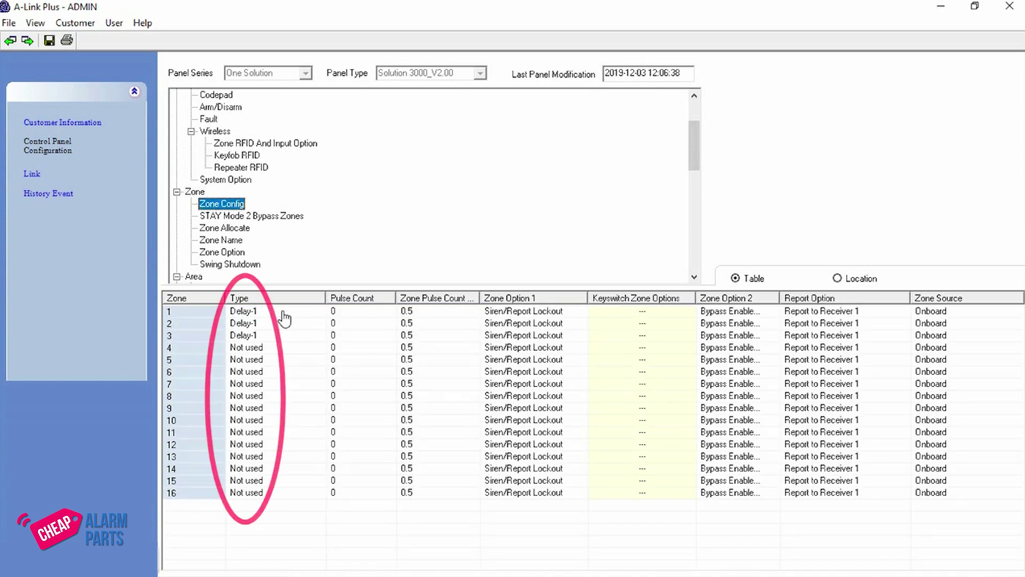
Switch zone 1's type from Delay-1 to Instant in Zone Config
{"action": "left_click", "coordinate": [315, 311]}
{"action": "left_click", "coordinate": [317, 310]}
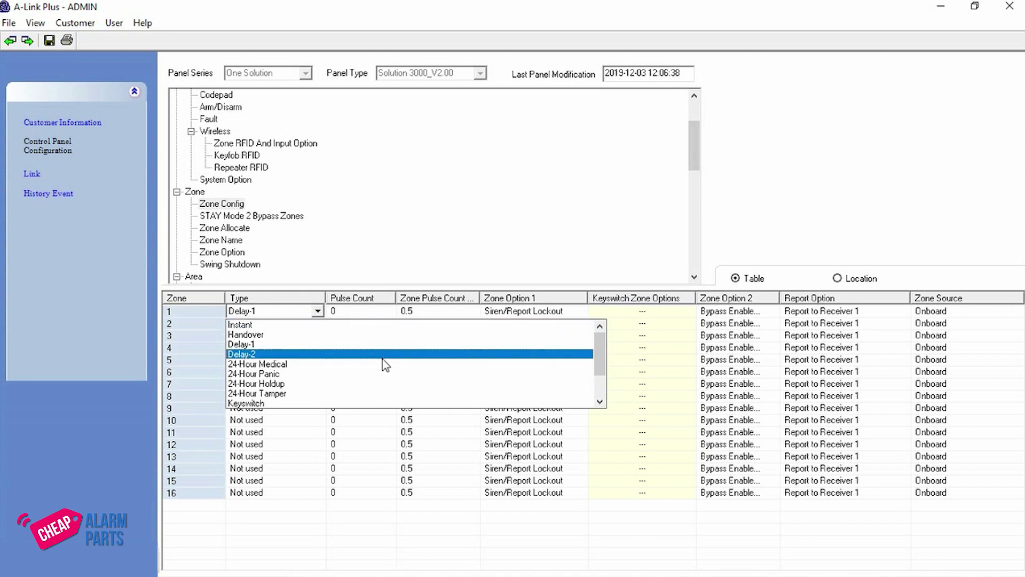
{"action": "left_click", "coordinate": [383, 326]}
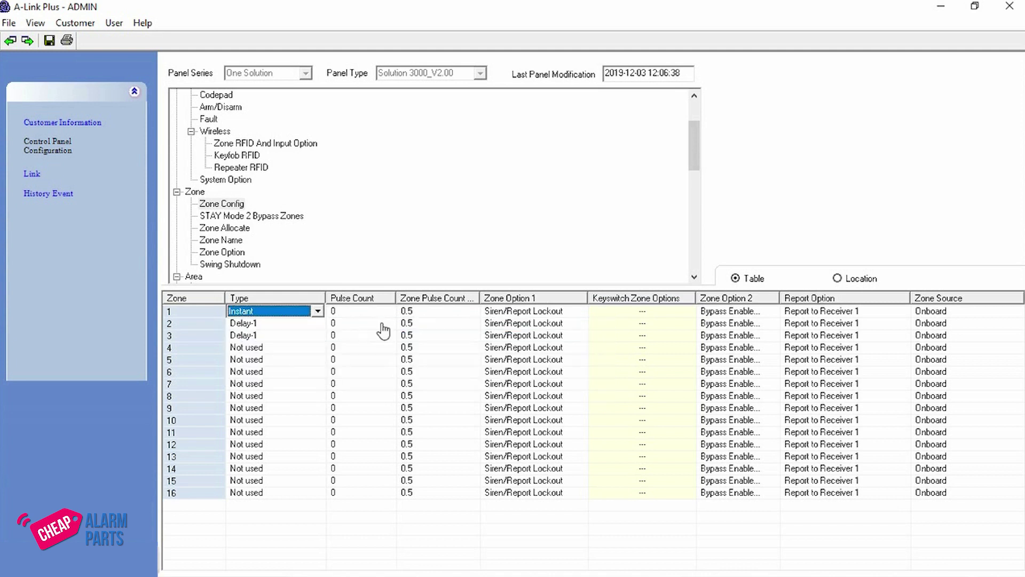
{"action": "left_click", "coordinate": [355, 311]}
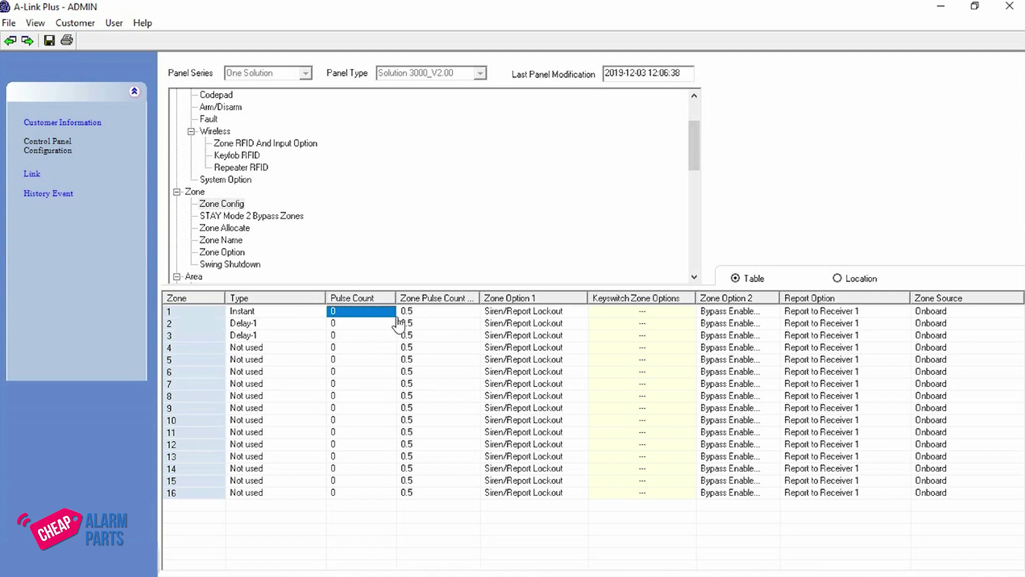
Give zone 1 Siren/Report Lockout, plus Bypass Enable, Forced Arming Enable and Zone Restore Report
{"action": "left_click", "coordinate": [567, 312]}
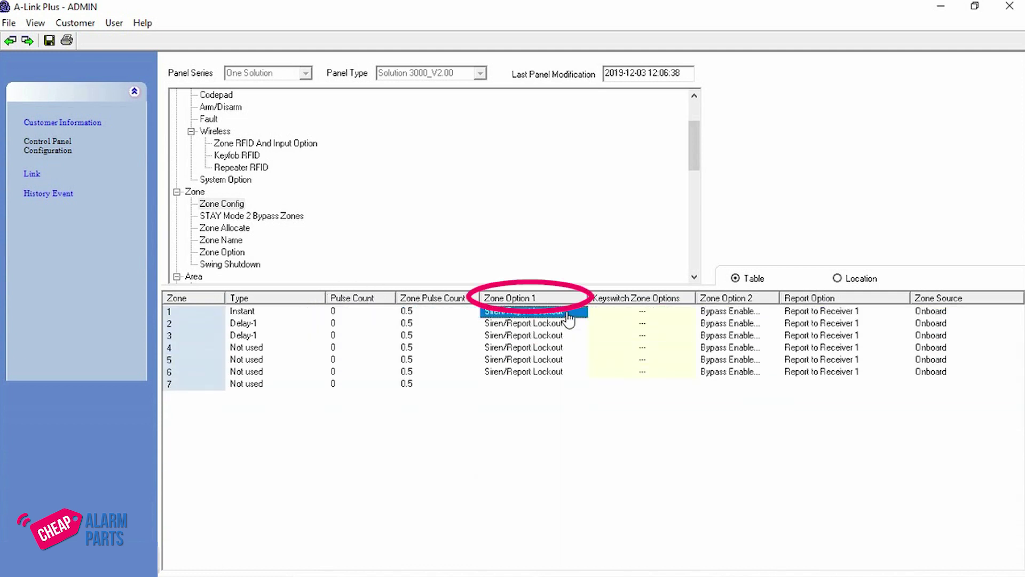
{"action": "left_click", "coordinate": [568, 312]}
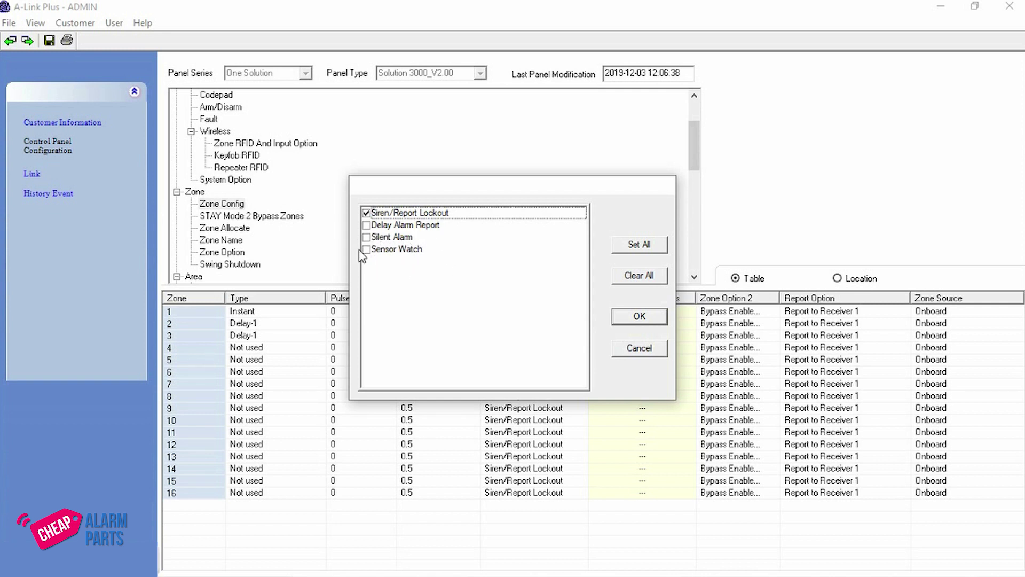
{"action": "left_click", "coordinate": [641, 316]}
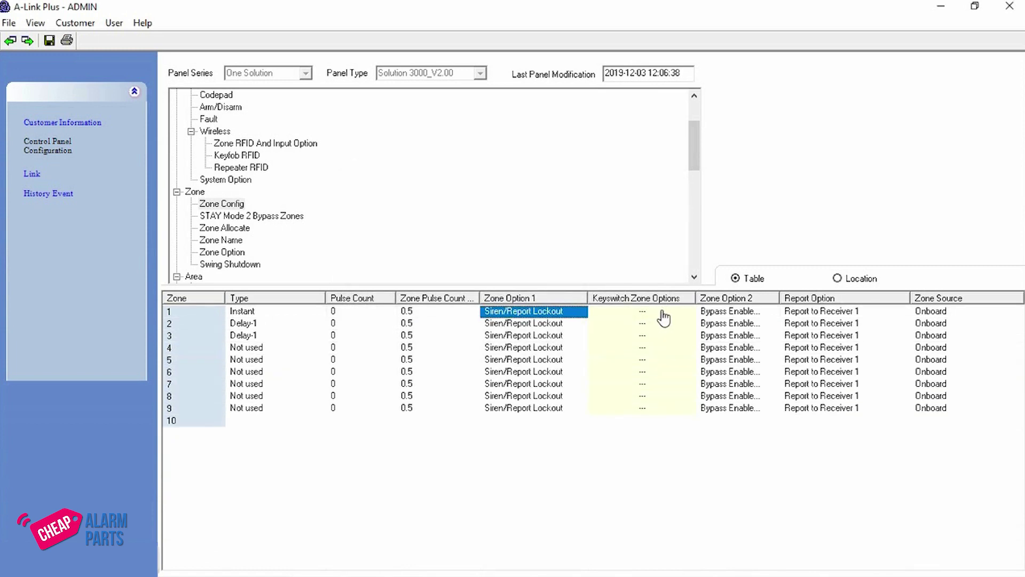
{"action": "double_click", "coordinate": [723, 313]}
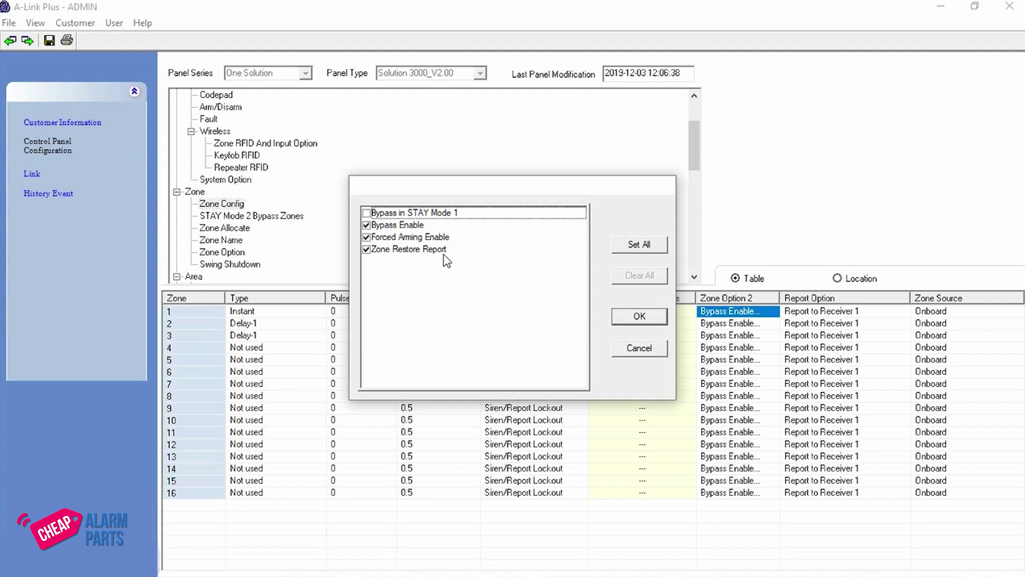
{"action": "left_click", "coordinate": [628, 317]}
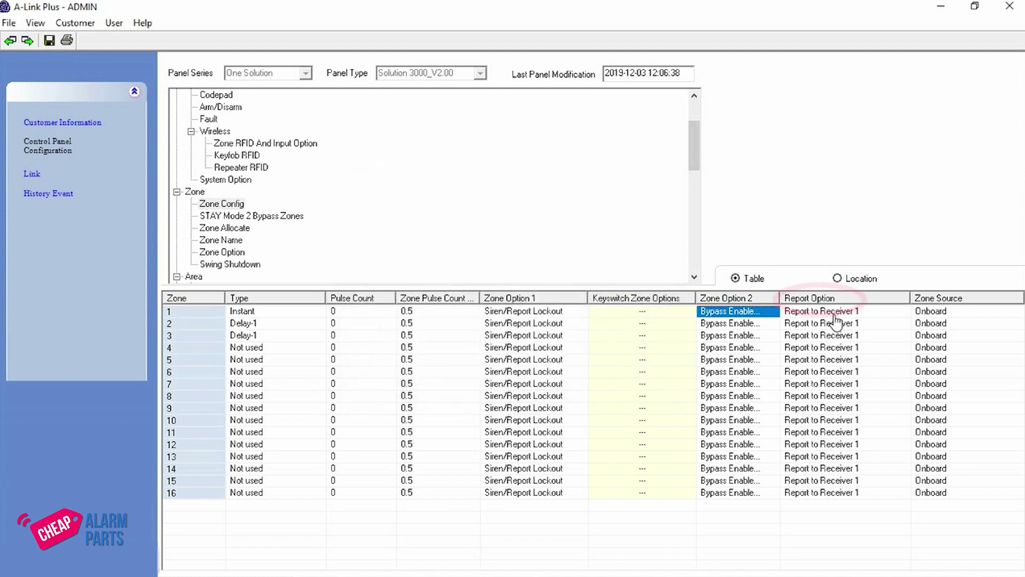
Check zone 1's Report Option, return its Zone Source to Onboard, and show STAY Mode 2 Bypass Zones
{"action": "left_click", "coordinate": [855, 314]}
{"action": "left_click", "coordinate": [887, 316]}
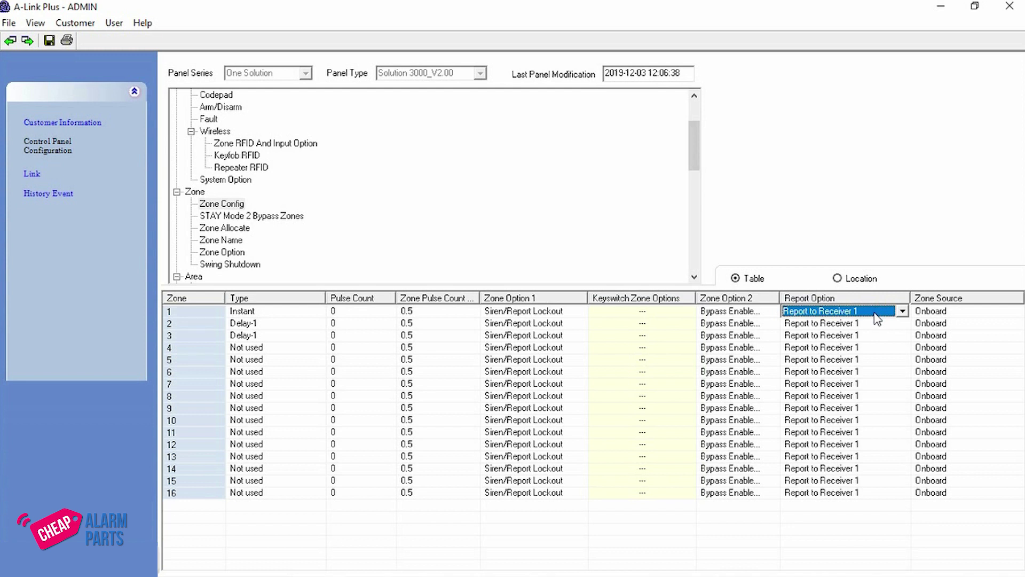
{"action": "left_click", "coordinate": [991, 318]}
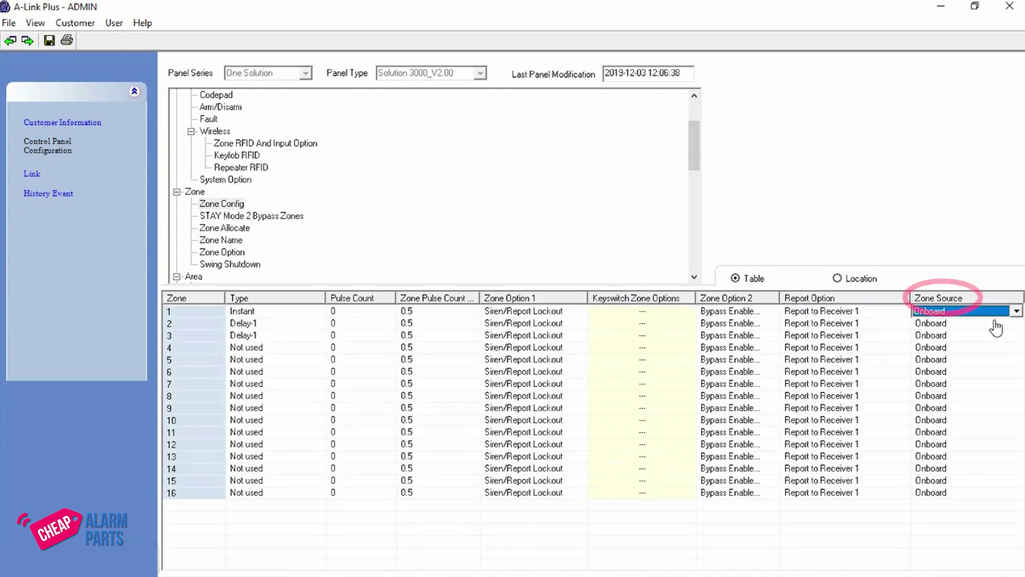
{"action": "left_click", "coordinate": [1016, 311]}
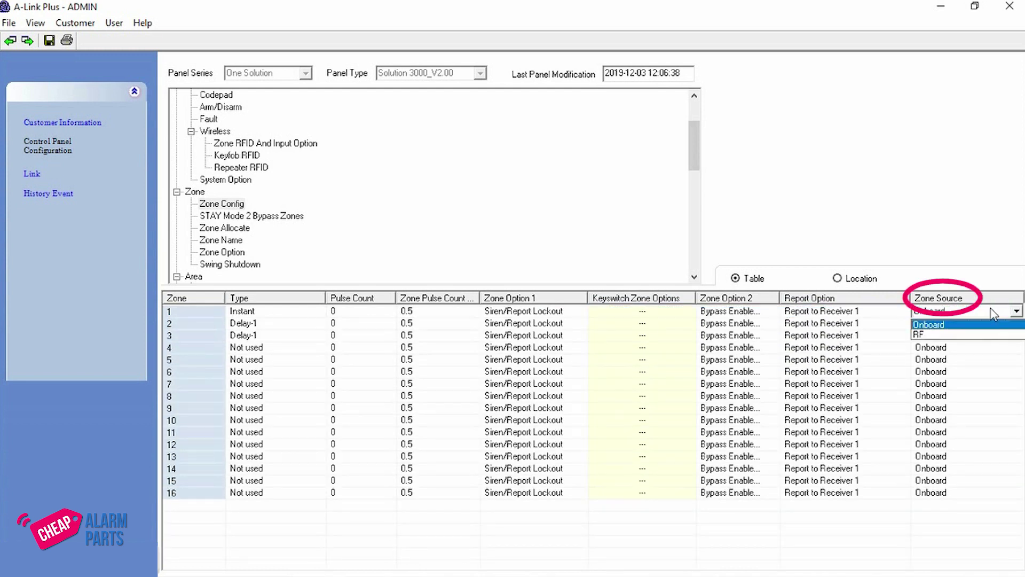
{"action": "left_click", "coordinate": [957, 335]}
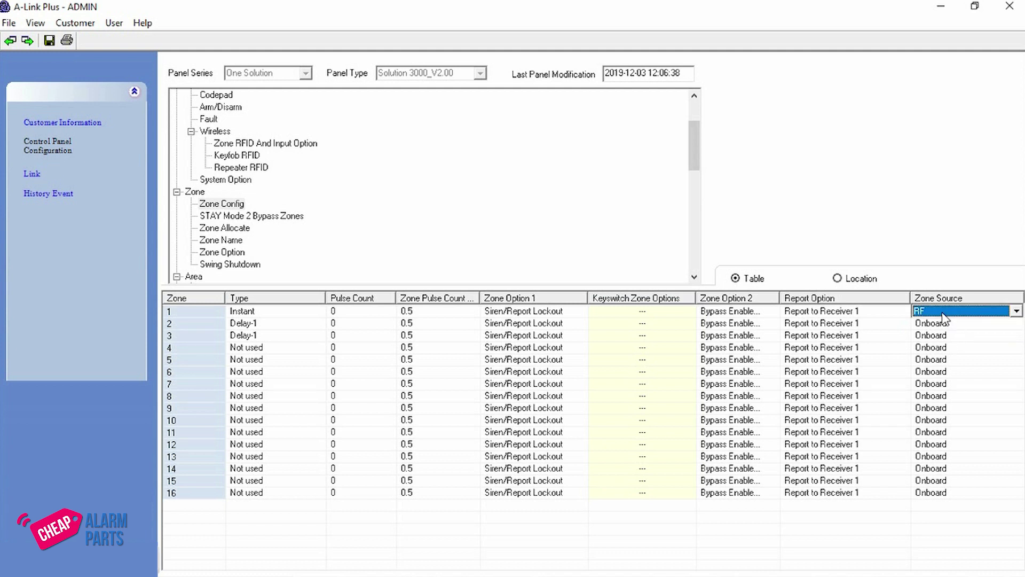
{"action": "left_click", "coordinate": [942, 312]}
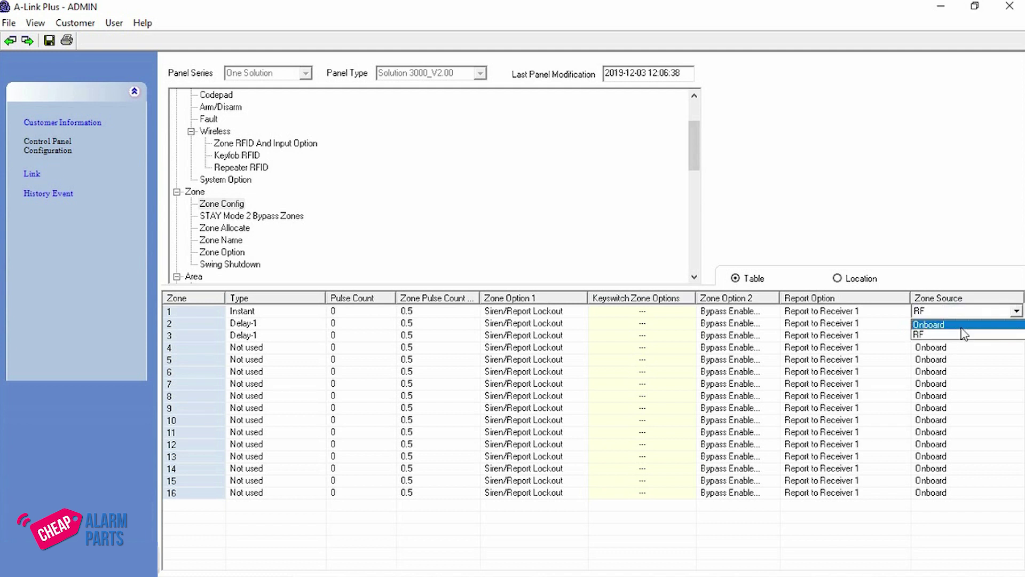
{"action": "left_click", "coordinate": [961, 328]}
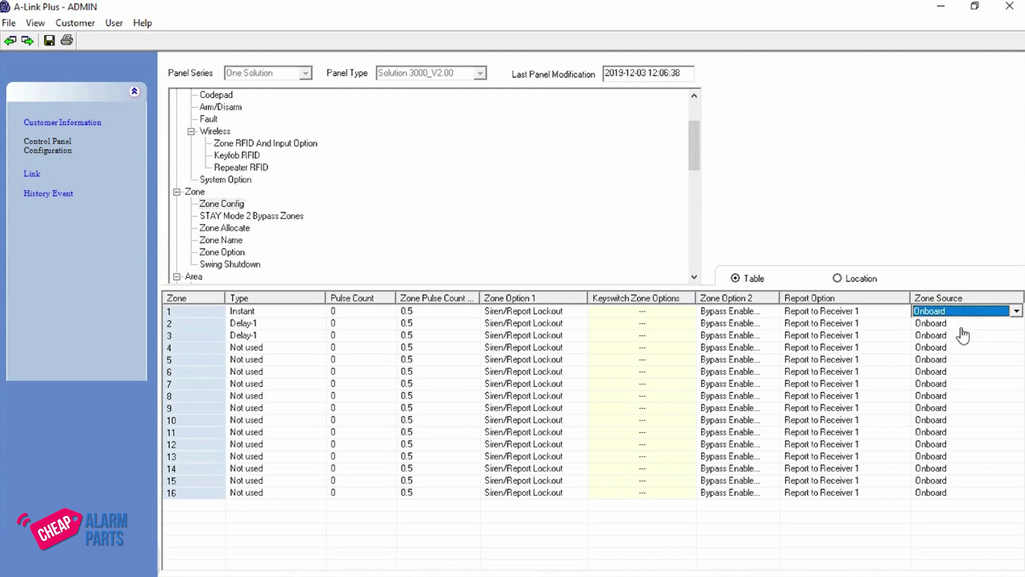
{"action": "left_click", "coordinate": [236, 216]}
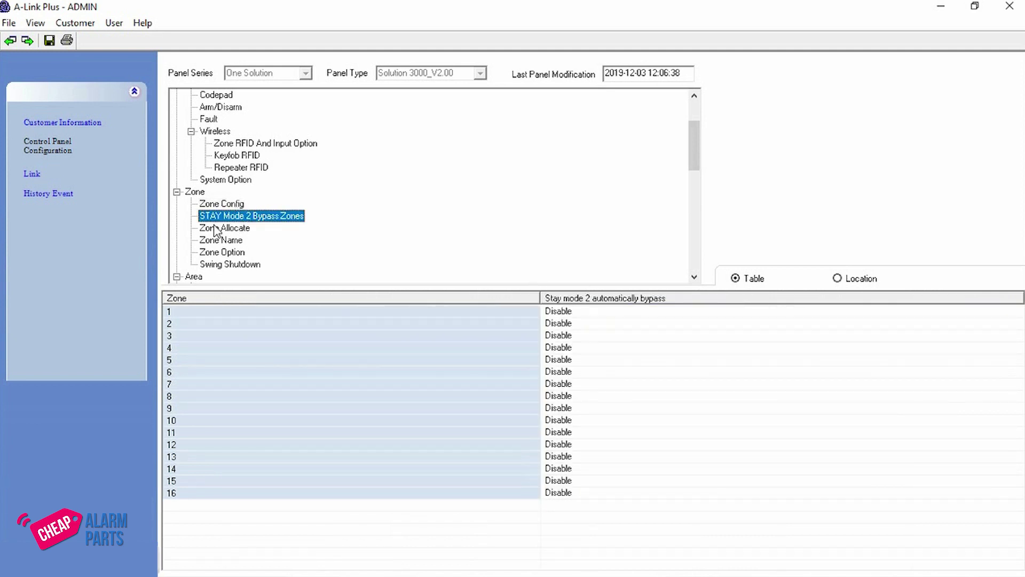
In the Zone Allocate table, move zones 8 and 9 to Area 2 and keep the rest in Area 1
{"action": "left_click", "coordinate": [228, 228]}
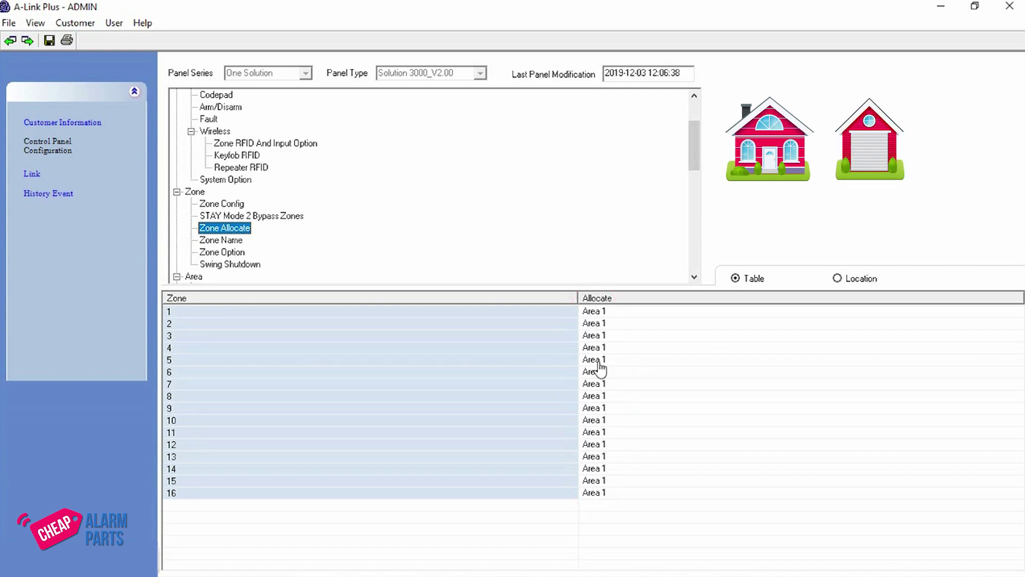
{"action": "left_click", "coordinate": [597, 397]}
{"action": "left_click", "coordinate": [598, 397]}
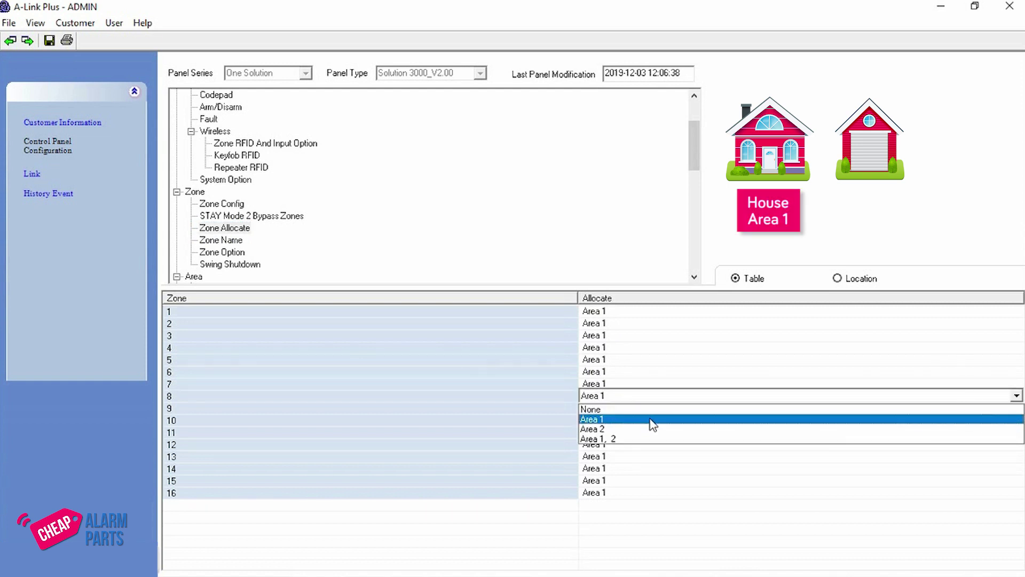
{"action": "left_click", "coordinate": [651, 431]}
{"action": "left_click", "coordinate": [609, 408]}
{"action": "left_click", "coordinate": [635, 410]}
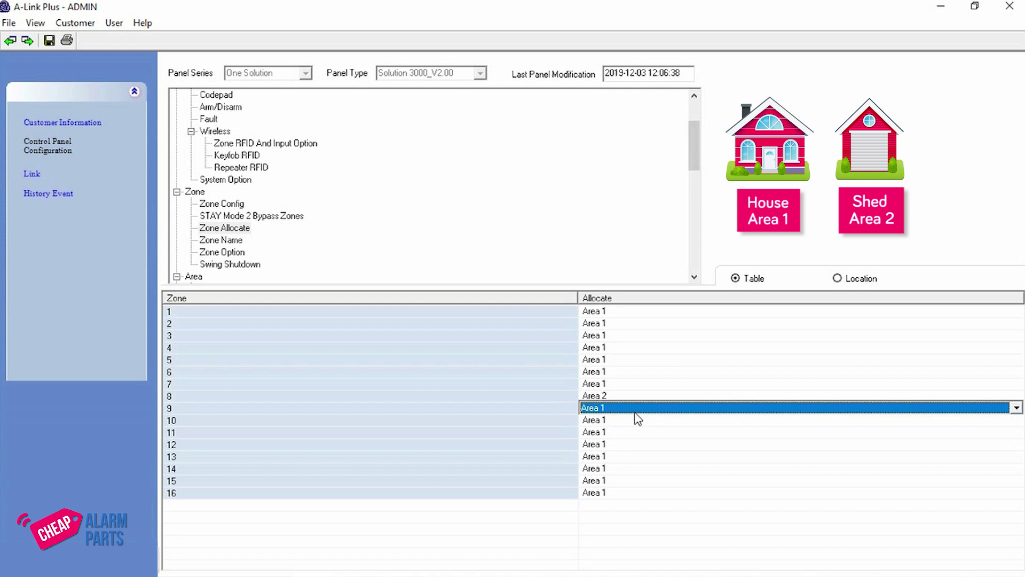
{"action": "left_click", "coordinate": [664, 441]}
{"action": "left_click", "coordinate": [694, 468]}
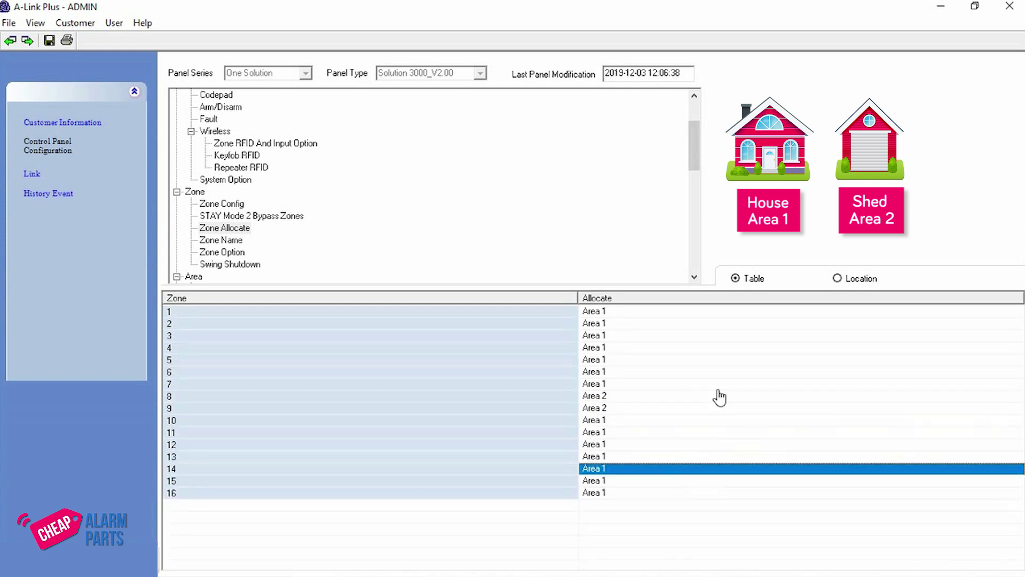
{"action": "left_click", "coordinate": [221, 241]}
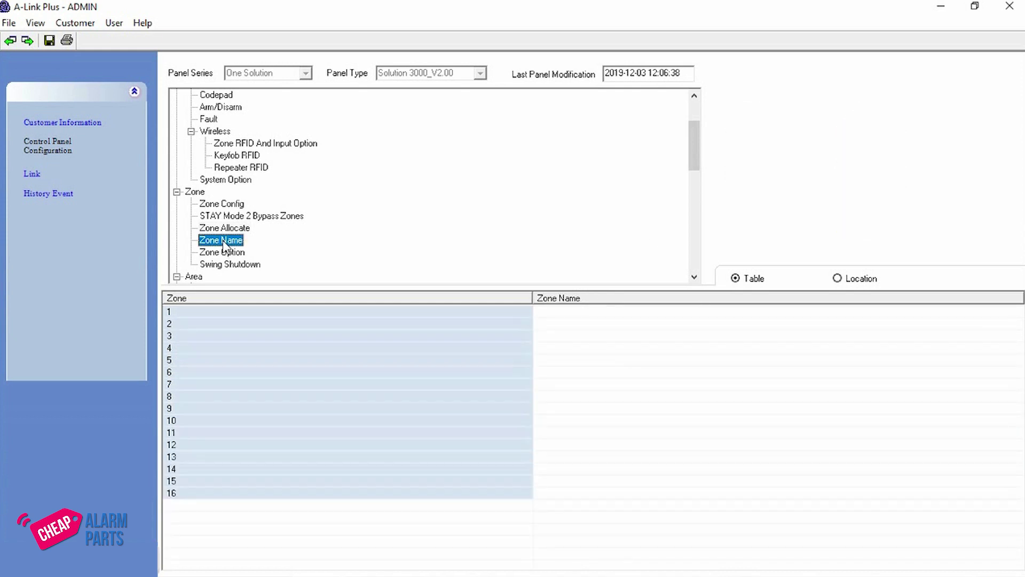
Name zone 1 '1 Lounge' and zone 2 '2 Bedroom 1' in the Zone Name table
{"action": "left_click", "coordinate": [564, 313]}
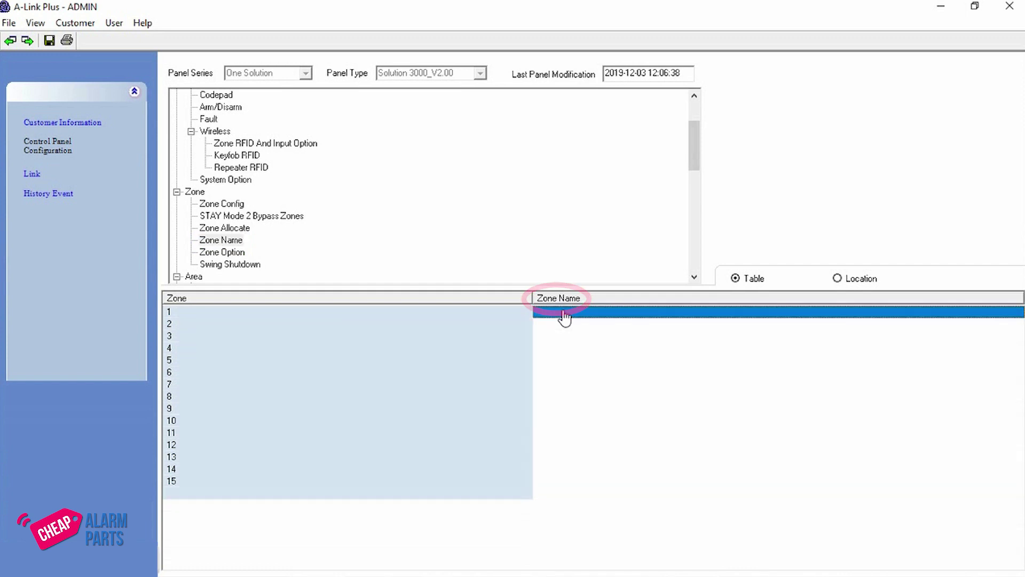
{"action": "left_click", "coordinate": [561, 312]}
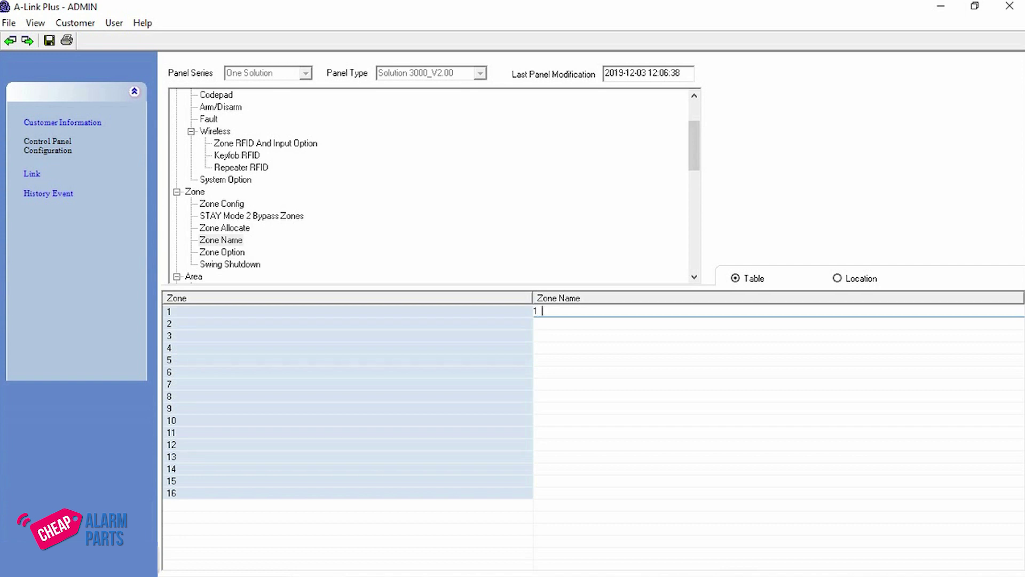
{"action": "type", "text": "Lounge"}
{"action": "key", "text": "Return"}
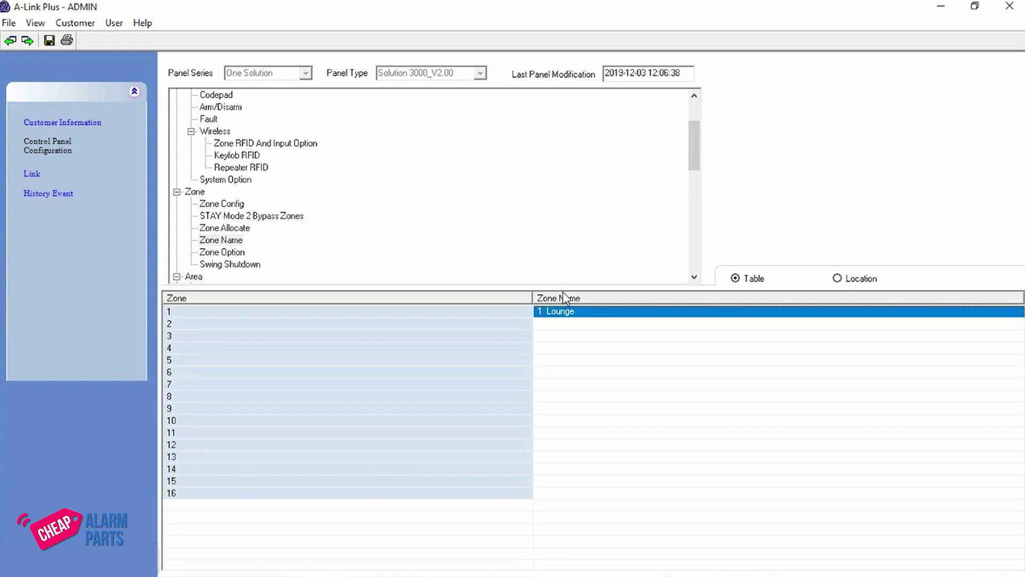
{"action": "type", "text": "2"}
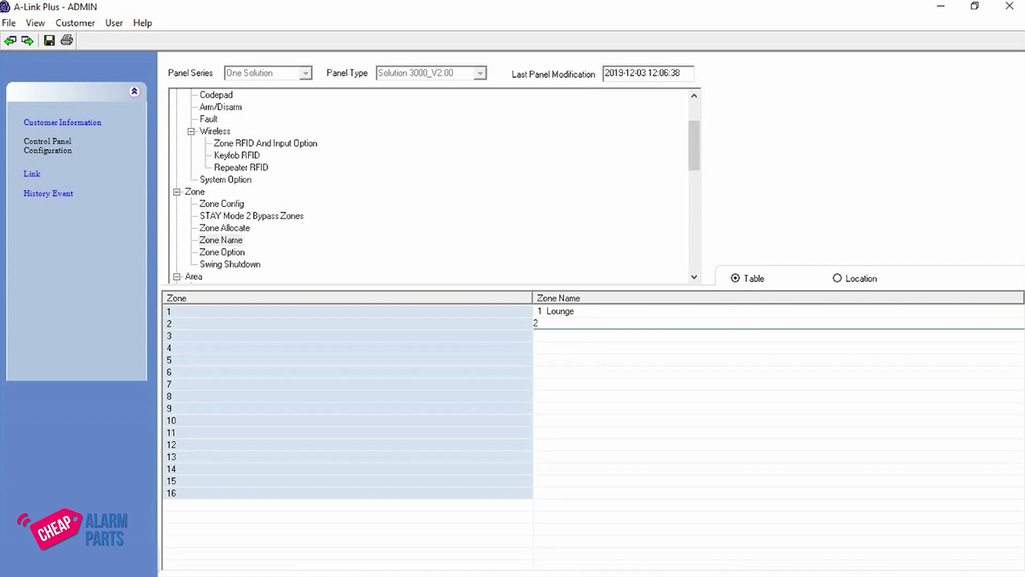
{"action": "type", "text": " Bedroom 1"}
{"action": "key", "text": "Return"}
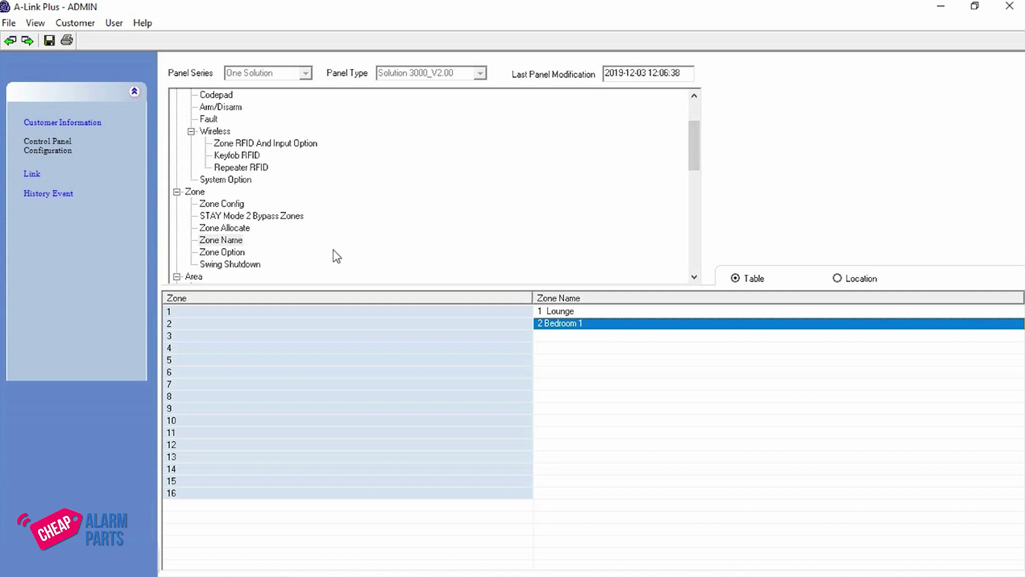
{"action": "left_click", "coordinate": [209, 254]}
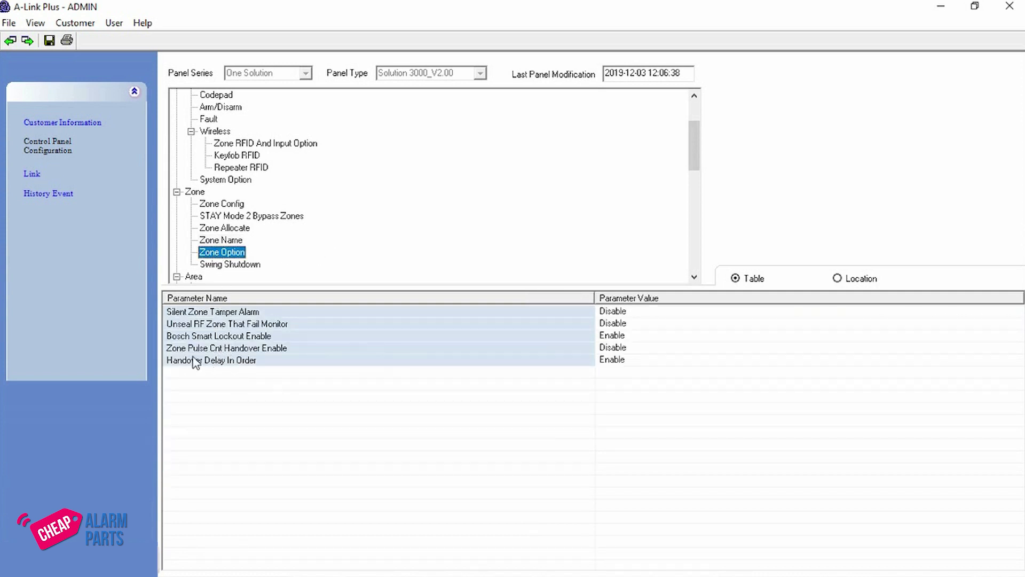
Review the Swing Shutdown counts, then view the codepad Area settings
{"action": "left_click", "coordinate": [232, 263]}
{"action": "scroll", "coordinate": [234, 264], "scroll_direction": "down", "scroll_amount": 2}
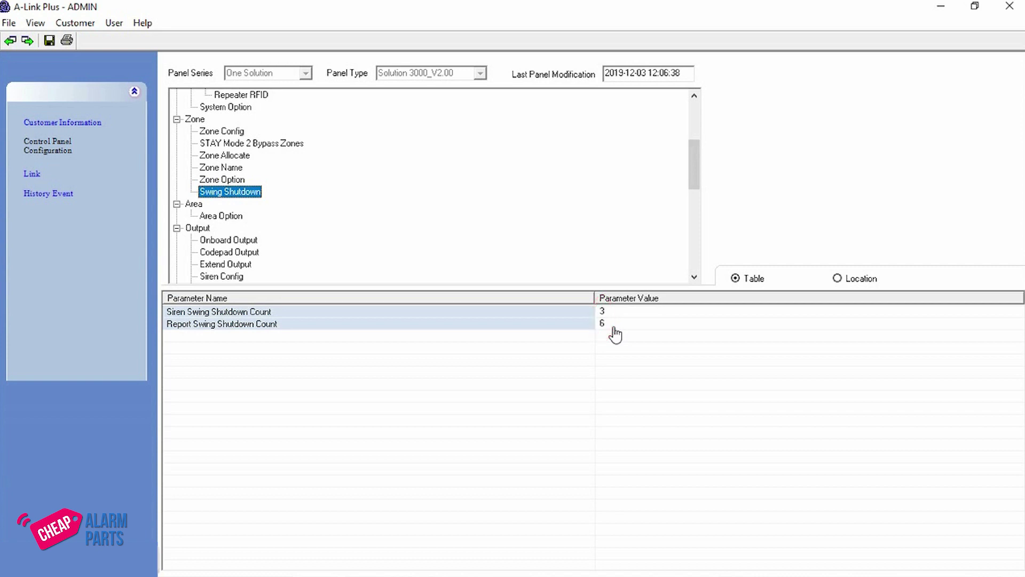
{"action": "left_click", "coordinate": [192, 205]}
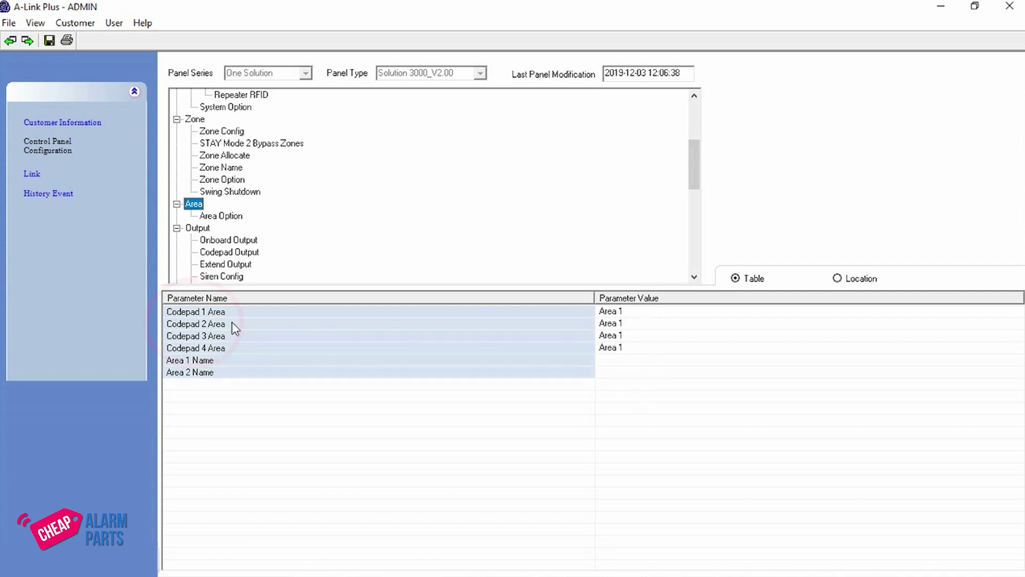
Set codepads 2, 3 and 4 to Not used
{"action": "left_click", "coordinate": [647, 314]}
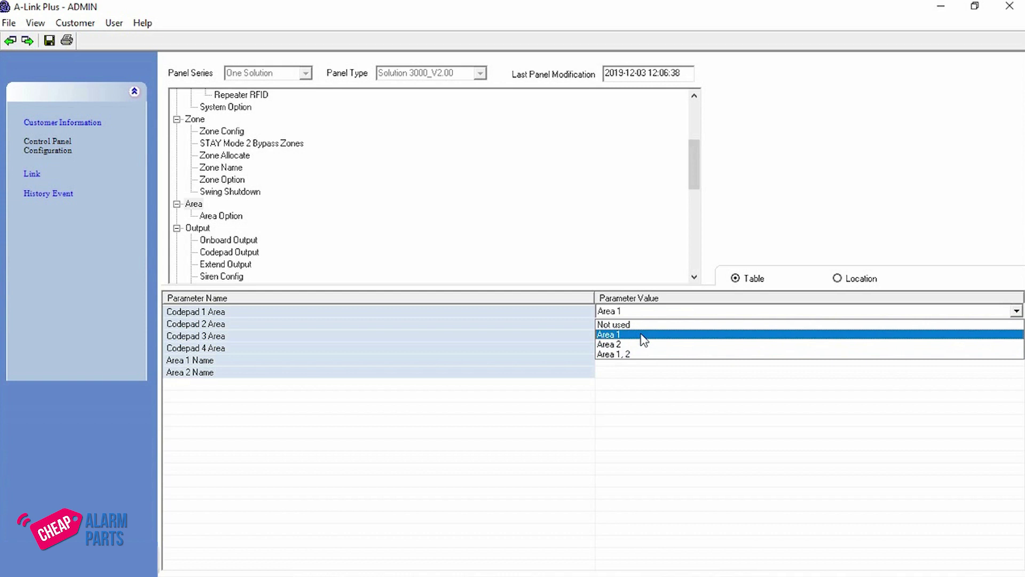
{"action": "left_click", "coordinate": [603, 323]}
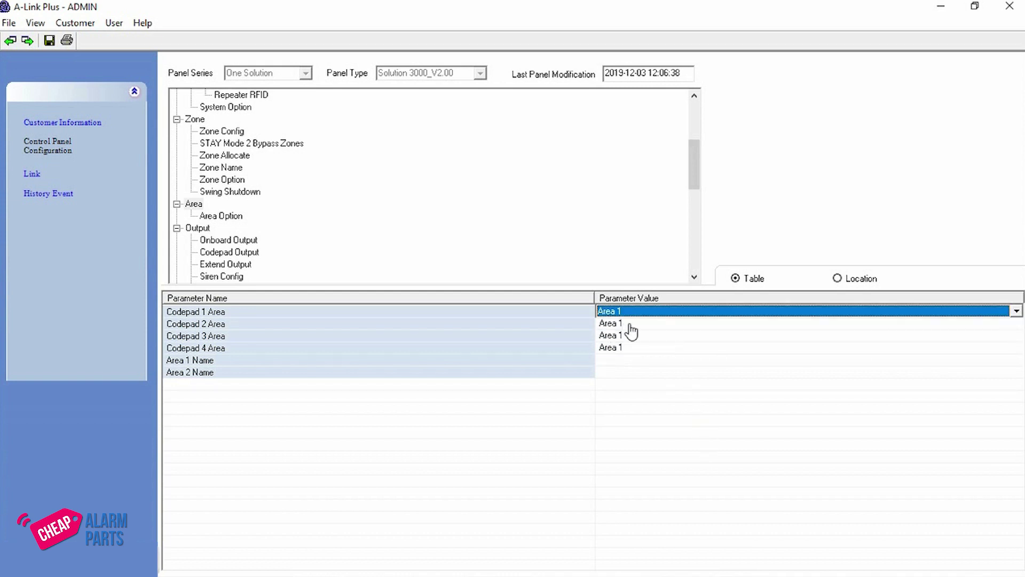
{"action": "left_click", "coordinate": [652, 326]}
{"action": "left_click", "coordinate": [655, 325]}
{"action": "left_click", "coordinate": [616, 334]}
{"action": "left_click", "coordinate": [630, 336]}
{"action": "left_click", "coordinate": [631, 338]}
{"action": "left_click", "coordinate": [650, 348]}
{"action": "left_click", "coordinate": [630, 353]}
{"action": "left_click", "coordinate": [639, 351]}
{"action": "left_click", "coordinate": [643, 360]}
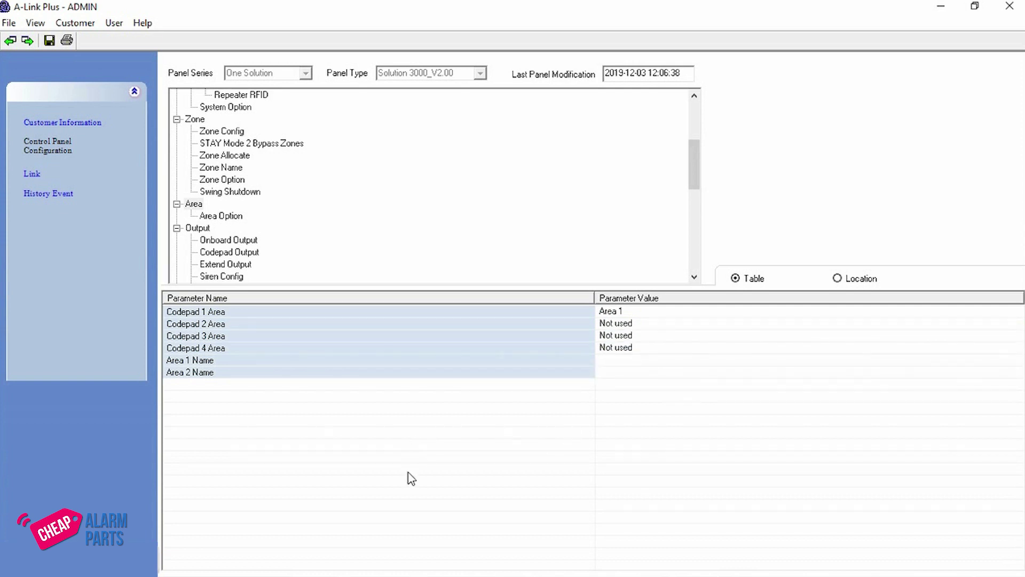
Set codepad 1 to control Area 1, 2
{"action": "left_click", "coordinate": [621, 319]}
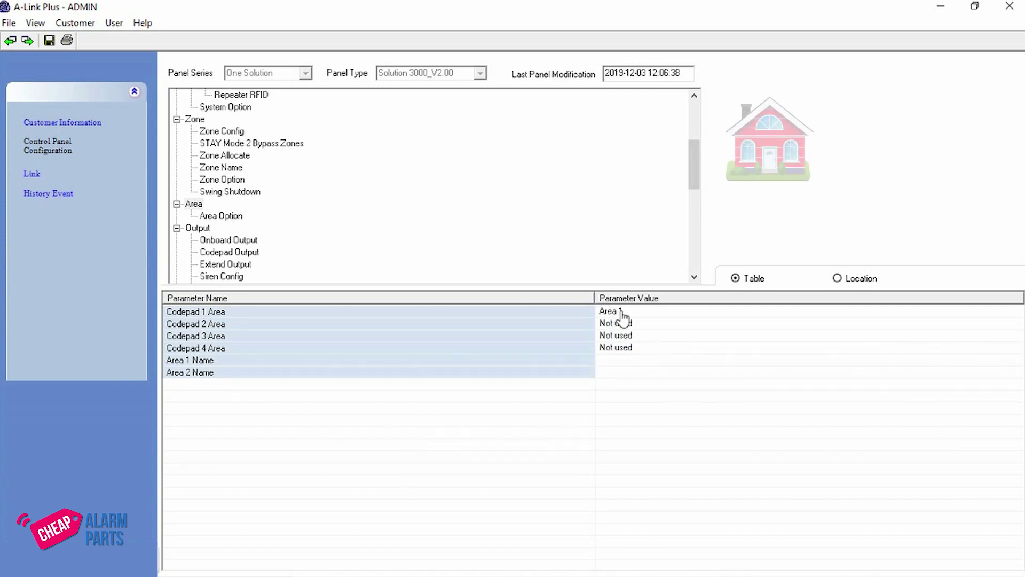
{"action": "left_click", "coordinate": [640, 319]}
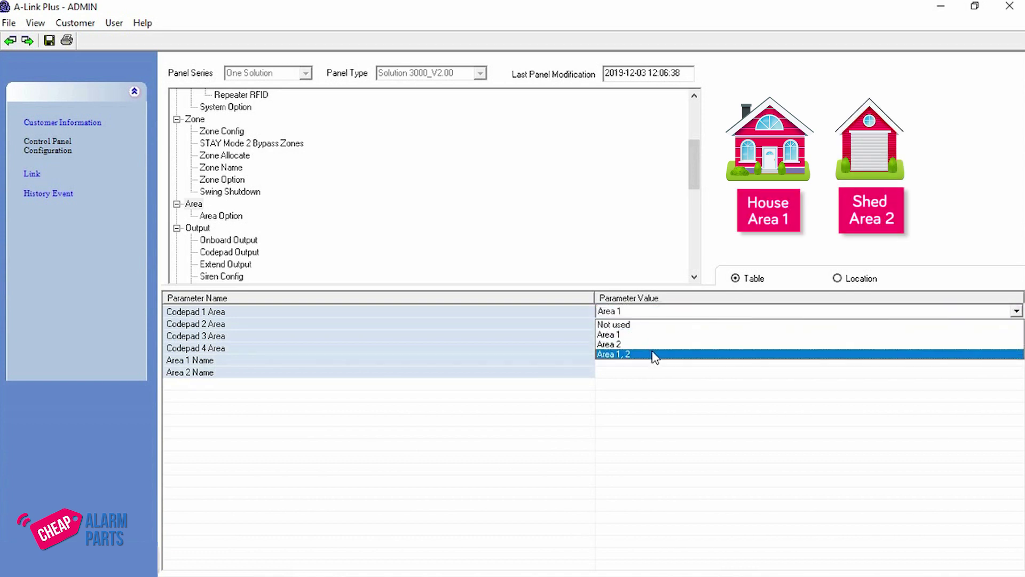
{"action": "left_click", "coordinate": [655, 355]}
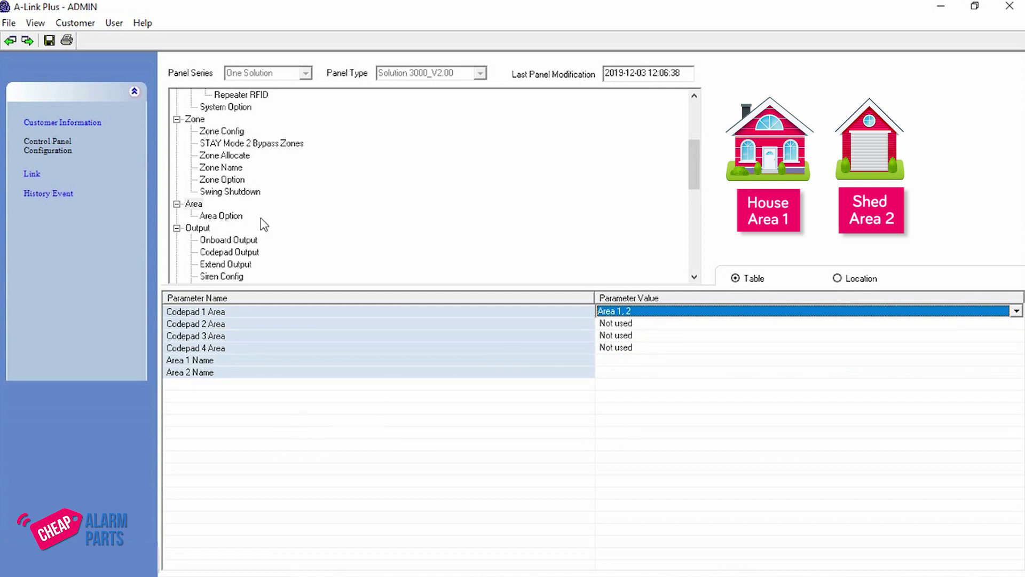
{"action": "left_click", "coordinate": [222, 216]}
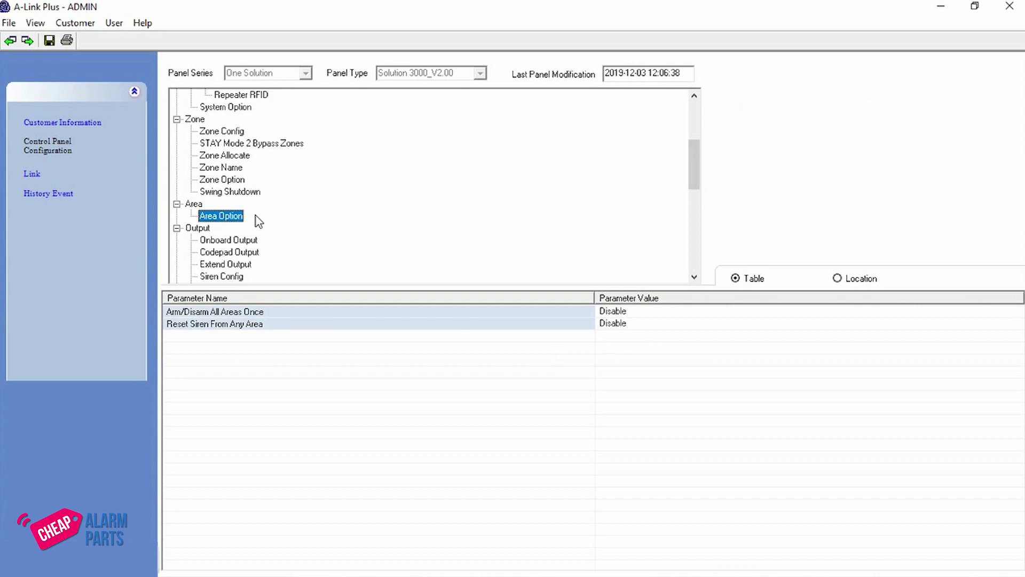
Pass through the Onboard Output and Receiver Config settings to reach the Network Config table
{"action": "left_click", "coordinate": [196, 228]}
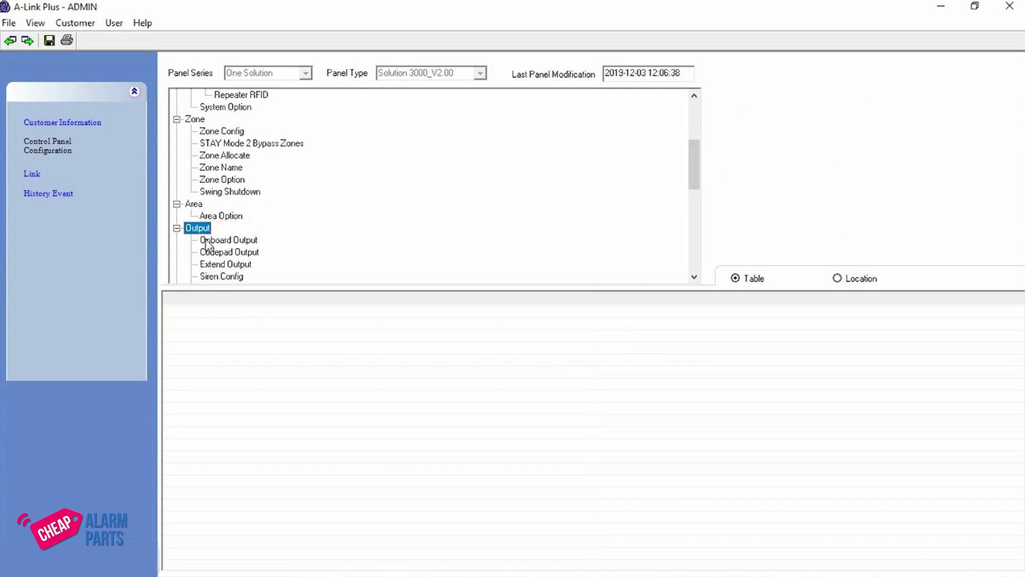
{"action": "scroll", "coordinate": [350, 246], "scroll_direction": "down", "scroll_amount": 2}
{"action": "left_click", "coordinate": [233, 167]}
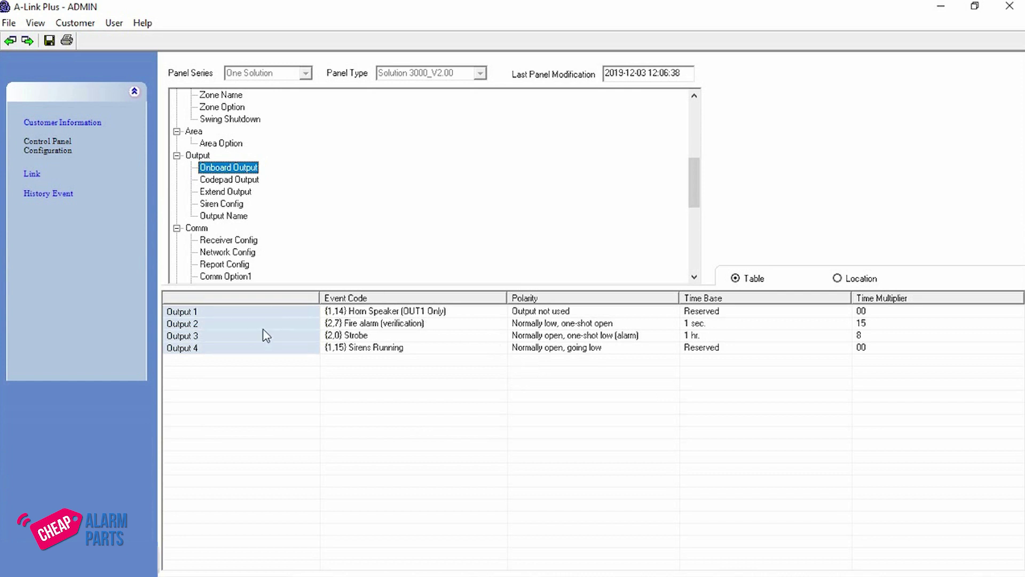
{"action": "scroll", "coordinate": [251, 192], "scroll_direction": "down", "scroll_amount": 2}
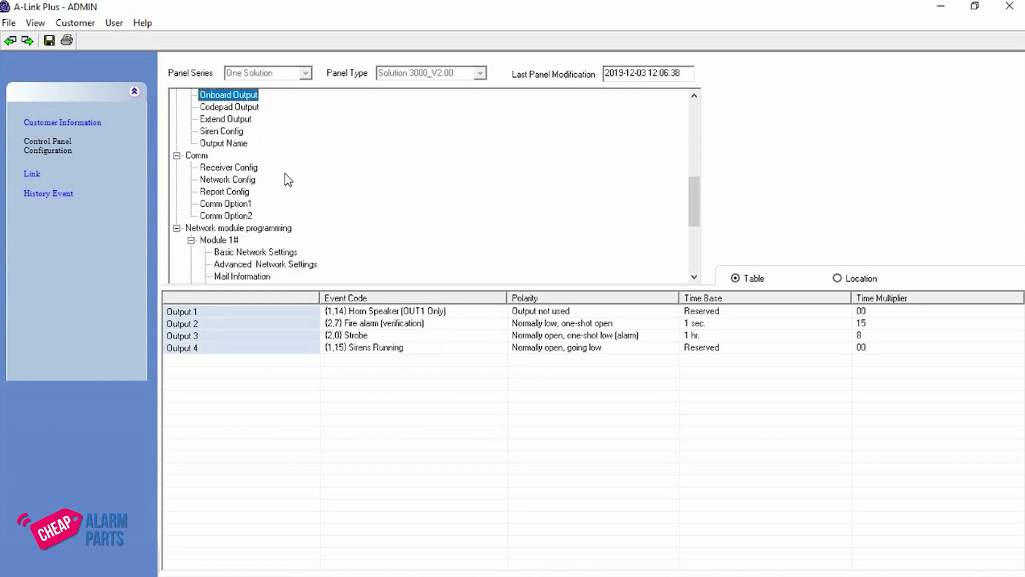
{"action": "left_click", "coordinate": [224, 169]}
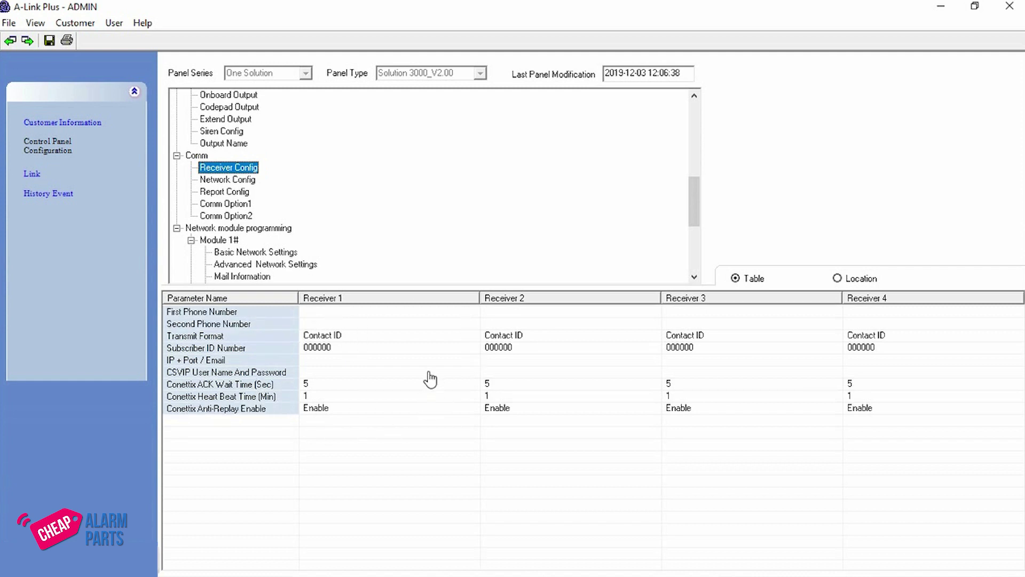
{"action": "left_click", "coordinate": [234, 180]}
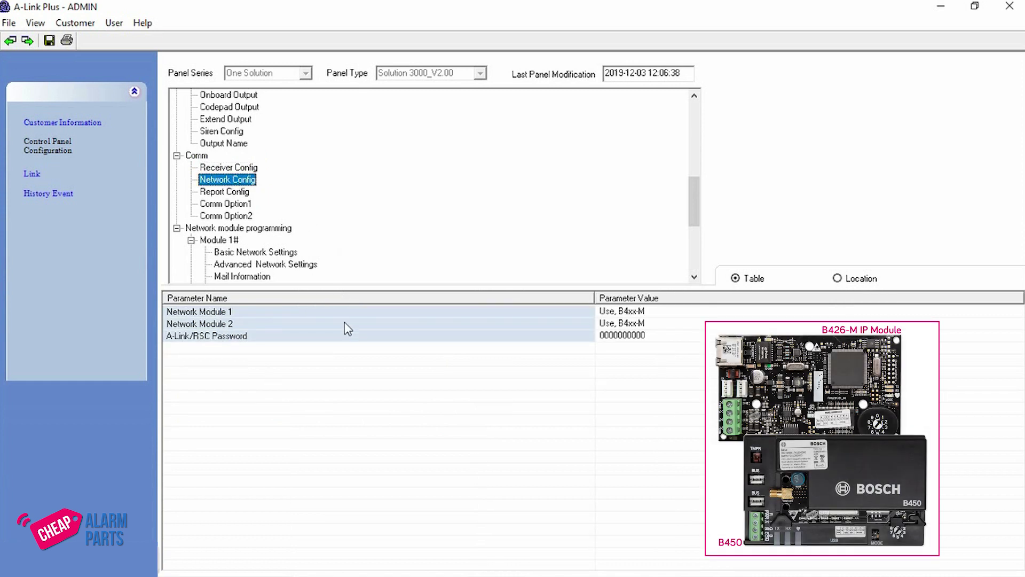
Keep Network Module 1 set to Use, B4xx-M
{"action": "left_click", "coordinate": [621, 316]}
{"action": "left_click", "coordinate": [651, 315]}
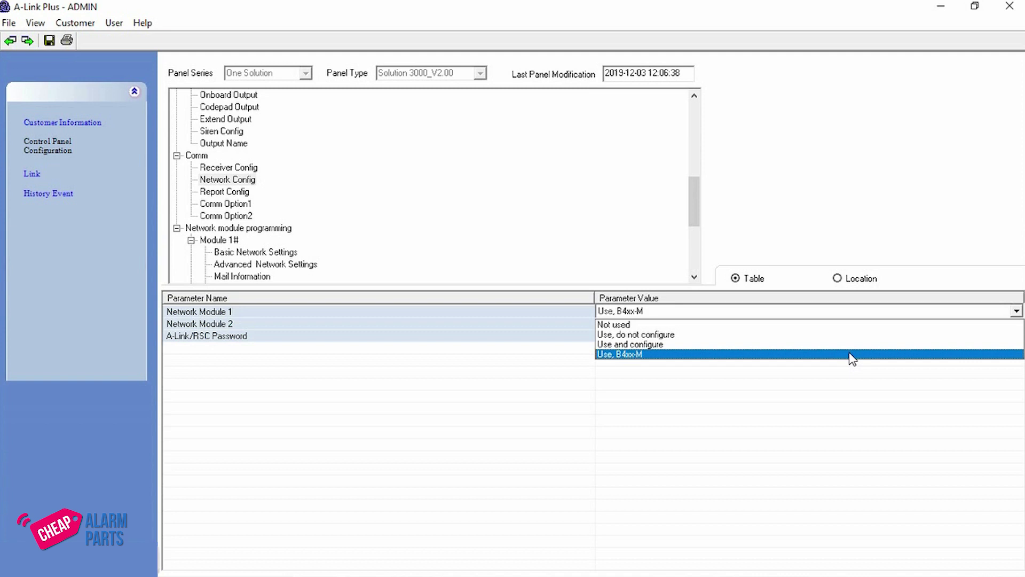
{"action": "left_click", "coordinate": [852, 355]}
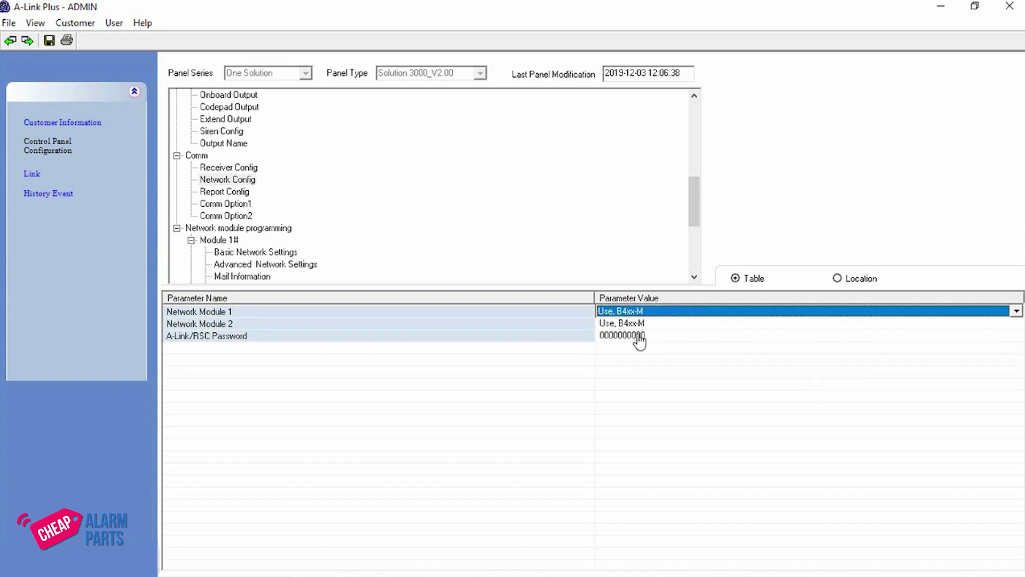
Check the Report Config Test Report Interval, which is 0 days, reporting to Receiver 1
{"action": "left_click", "coordinate": [233, 193]}
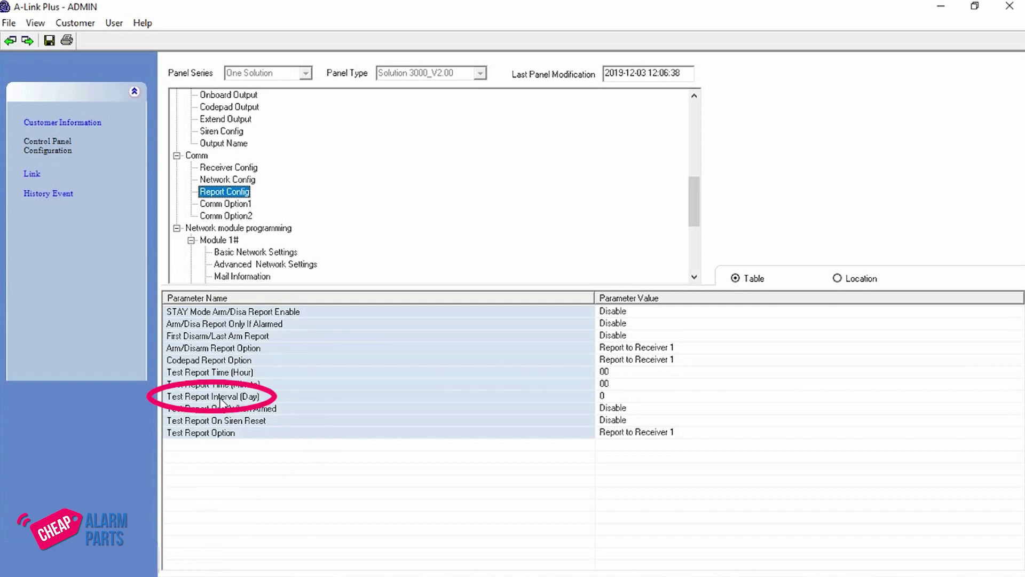
{"action": "left_click", "coordinate": [625, 397]}
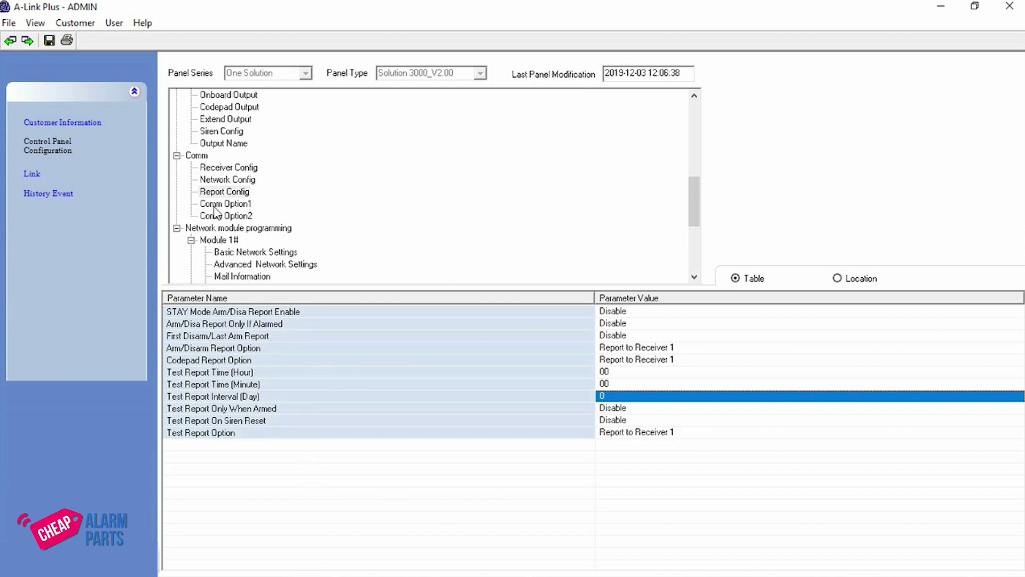
{"action": "left_click", "coordinate": [214, 205]}
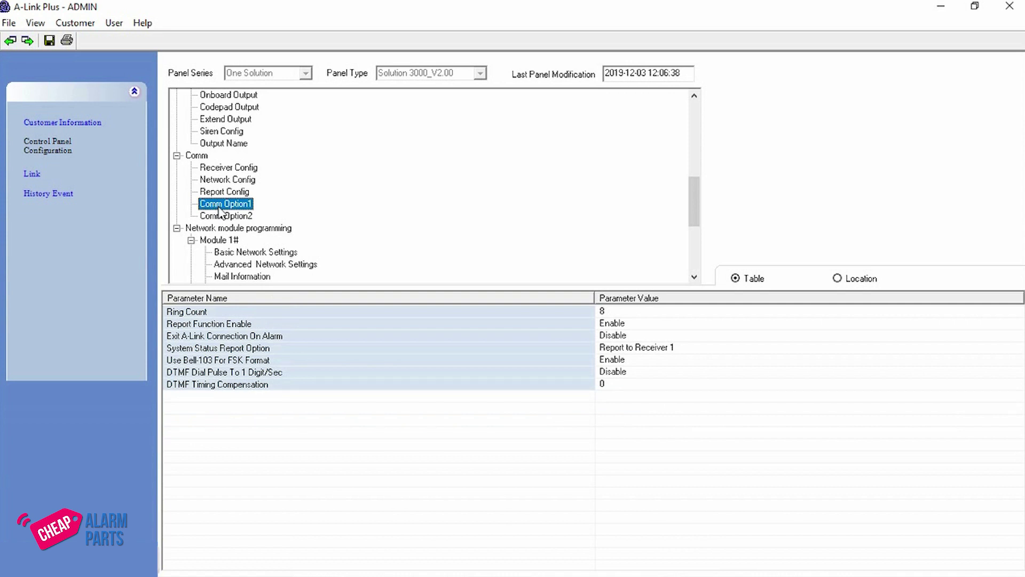
Review the Report Function Enable choice in Comm Option1
{"action": "left_click", "coordinate": [643, 329]}
{"action": "left_click", "coordinate": [644, 328]}
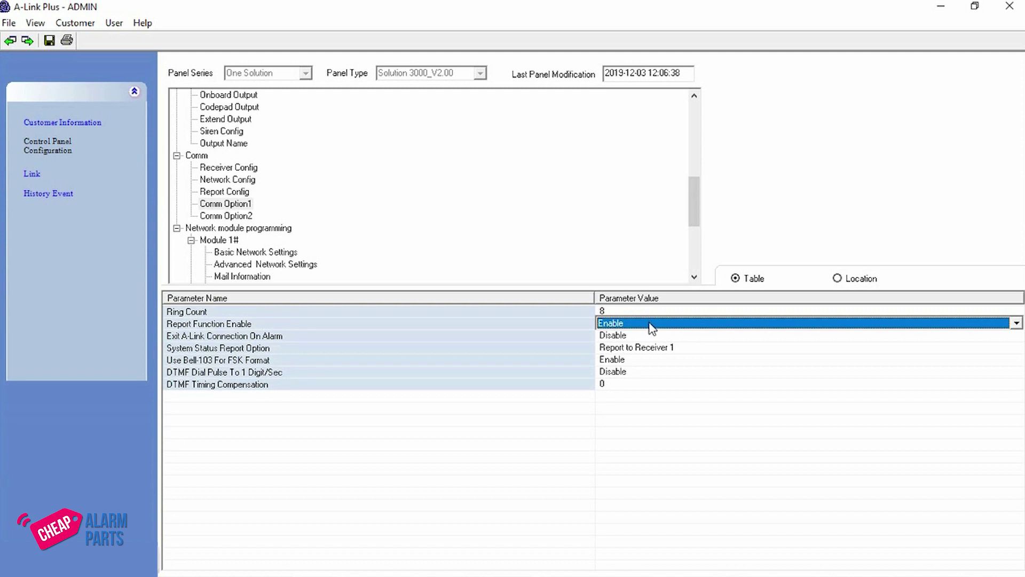
{"action": "left_click", "coordinate": [651, 327]}
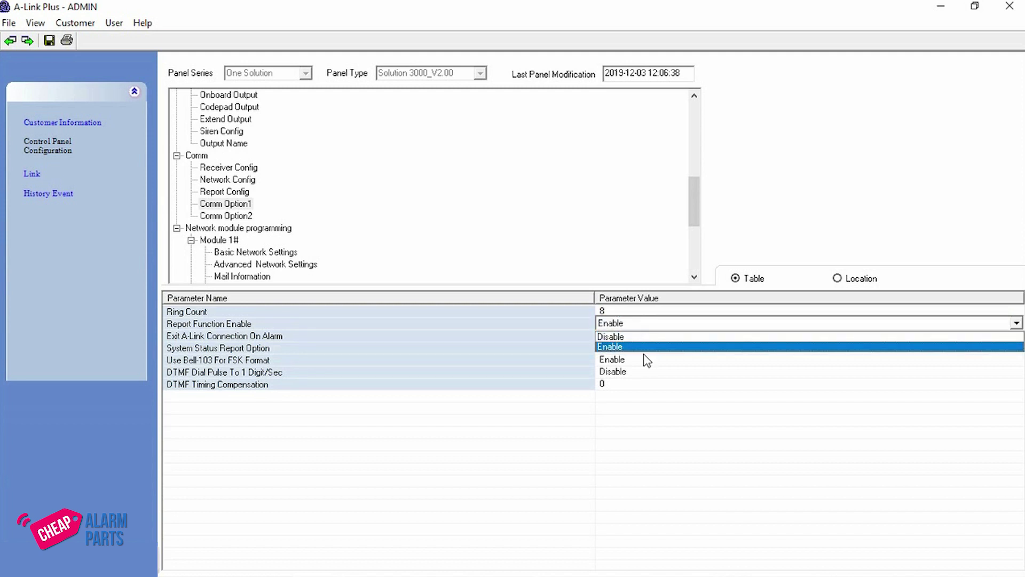
{"action": "left_click", "coordinate": [643, 346]}
Review Comm Option2, then view Module 1's Basic Network Settings (DHCP/AutoIP, port 7700)
{"action": "left_click", "coordinate": [230, 216]}
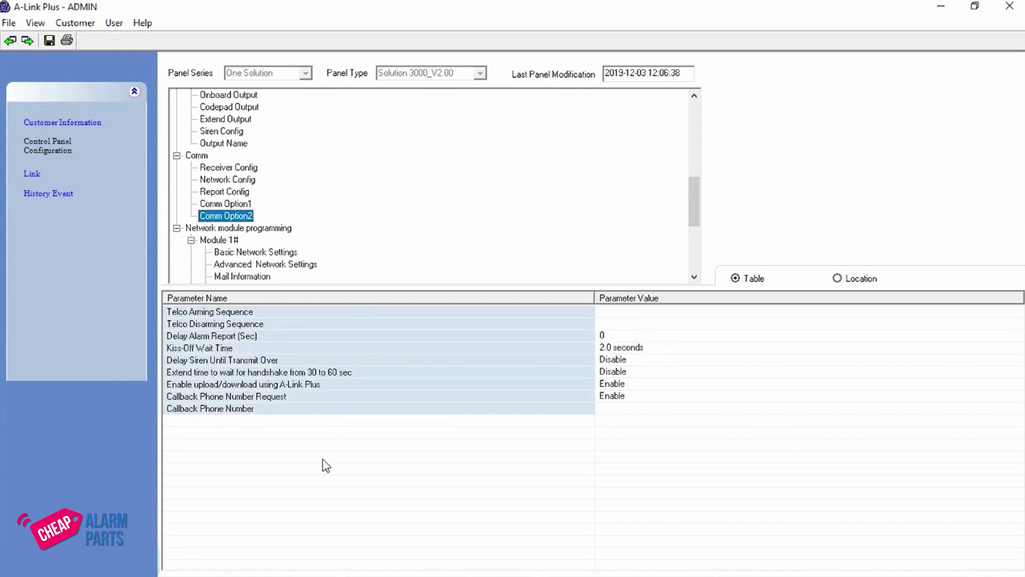
{"action": "left_click", "coordinate": [221, 241]}
{"action": "scroll", "coordinate": [272, 229], "scroll_direction": "down", "scroll_amount": 1}
{"action": "left_click", "coordinate": [267, 218]}
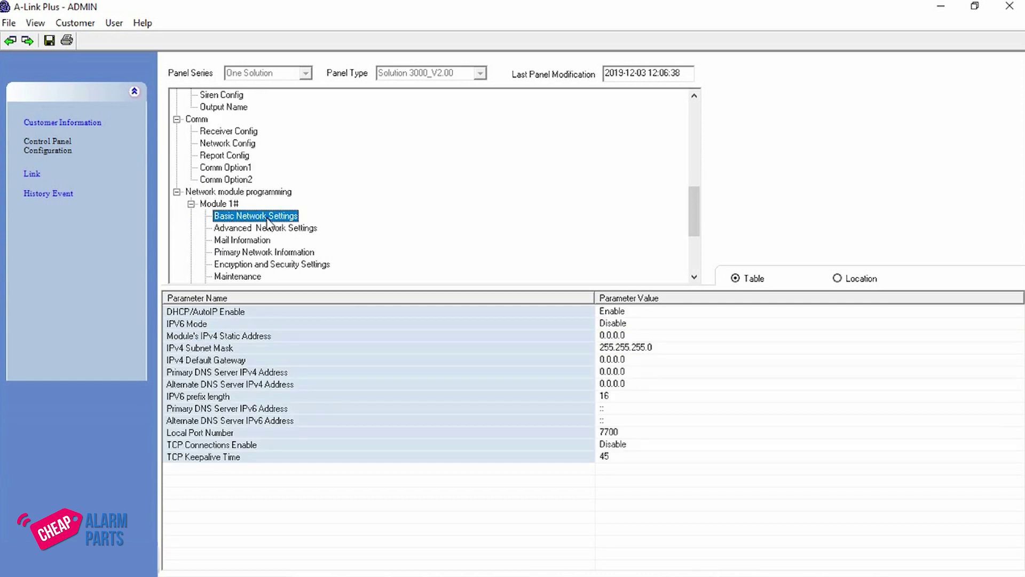
Keep Cloud Connect at Enable in Module 1's Advanced Network Settings
{"action": "left_click", "coordinate": [288, 230]}
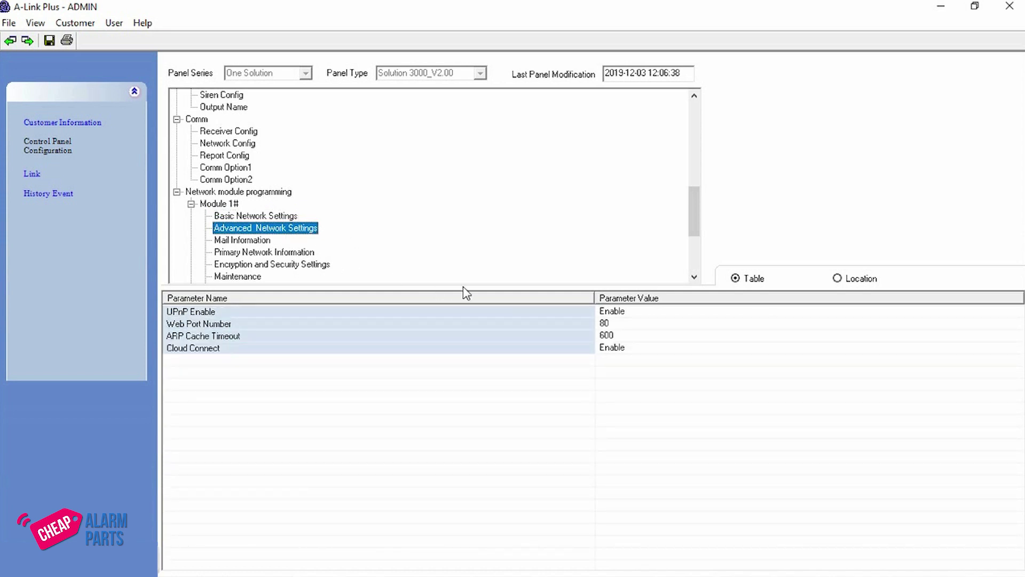
{"action": "left_click", "coordinate": [629, 351]}
{"action": "left_click", "coordinate": [629, 350]}
{"action": "left_click", "coordinate": [629, 351]}
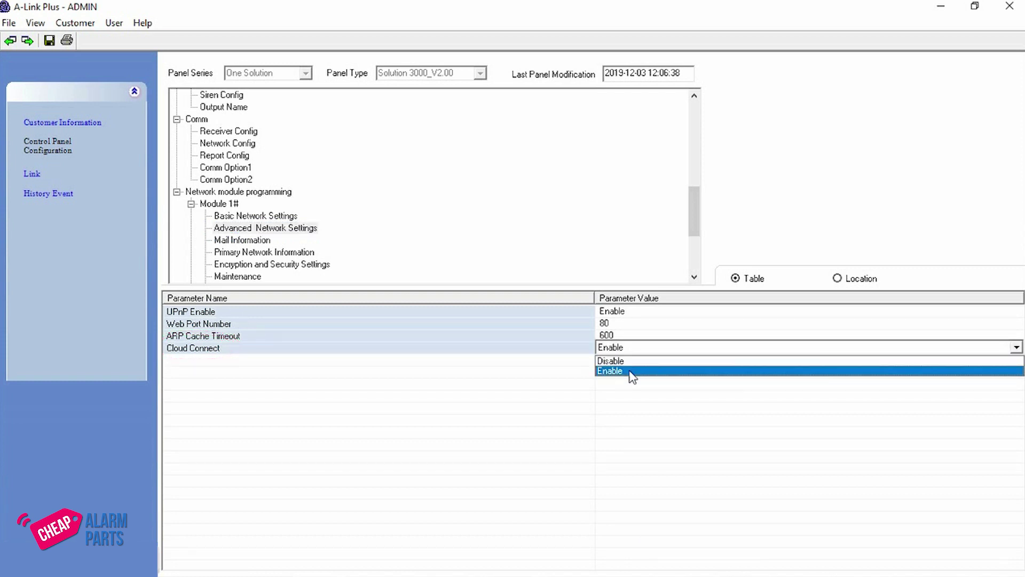
{"action": "left_click", "coordinate": [485, 212]}
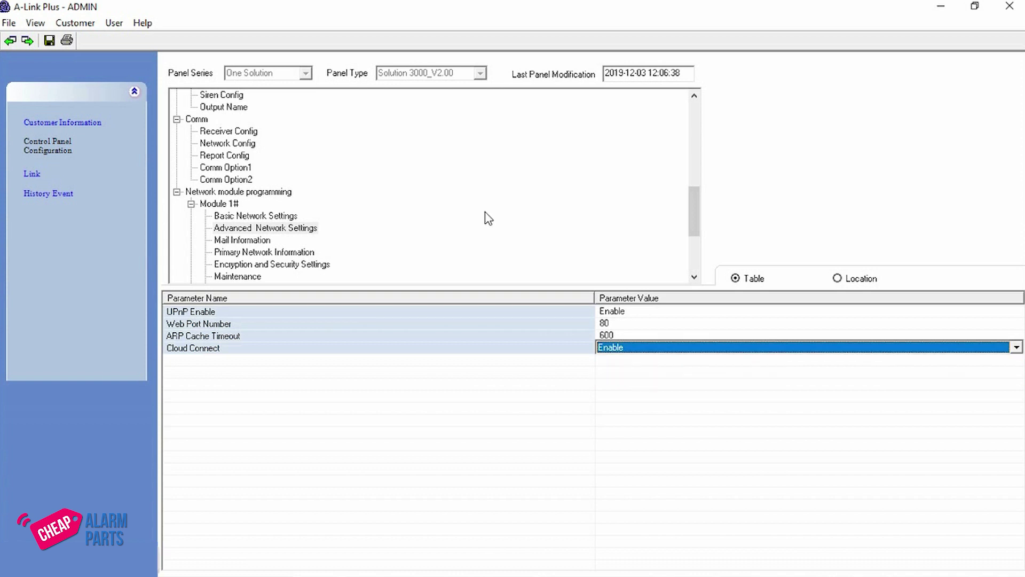
{"action": "scroll", "coordinate": [291, 176], "scroll_direction": "down", "scroll_amount": 1}
{"action": "left_click", "coordinate": [233, 205]}
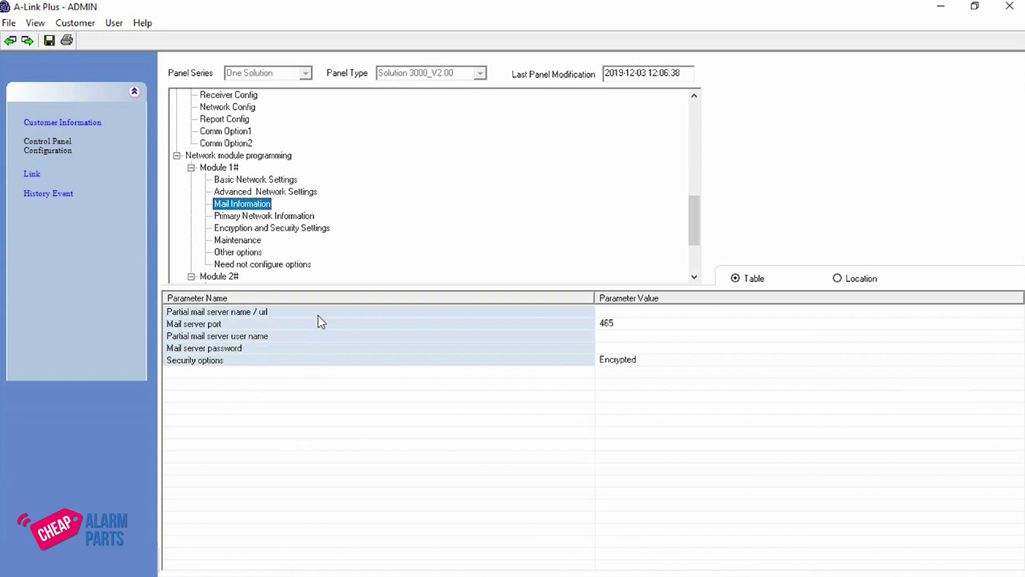
Change Module 1's primary Access Point Name from wyless.apn to yesinternet
{"action": "left_click", "coordinate": [275, 218]}
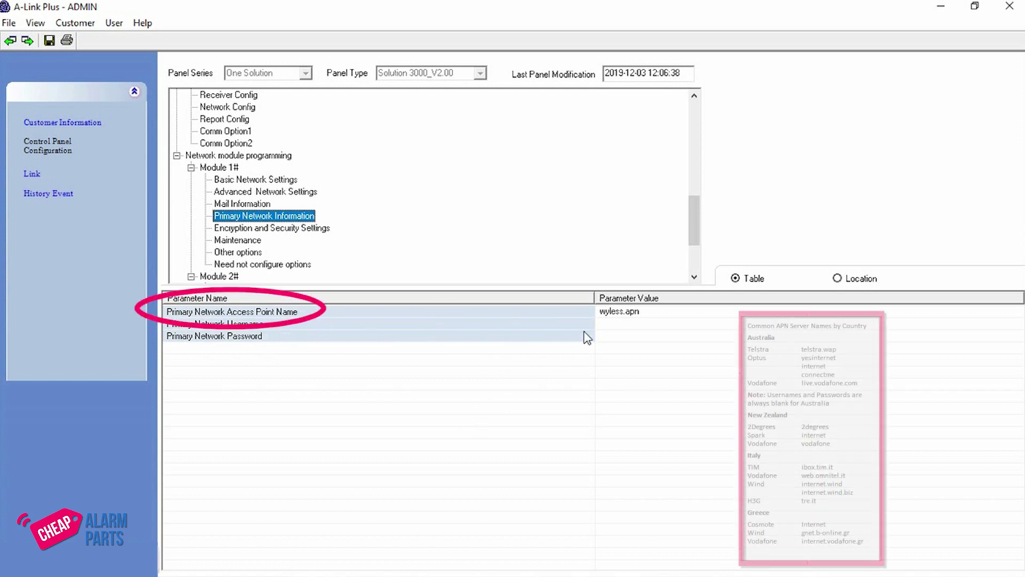
{"action": "left_click", "coordinate": [661, 315]}
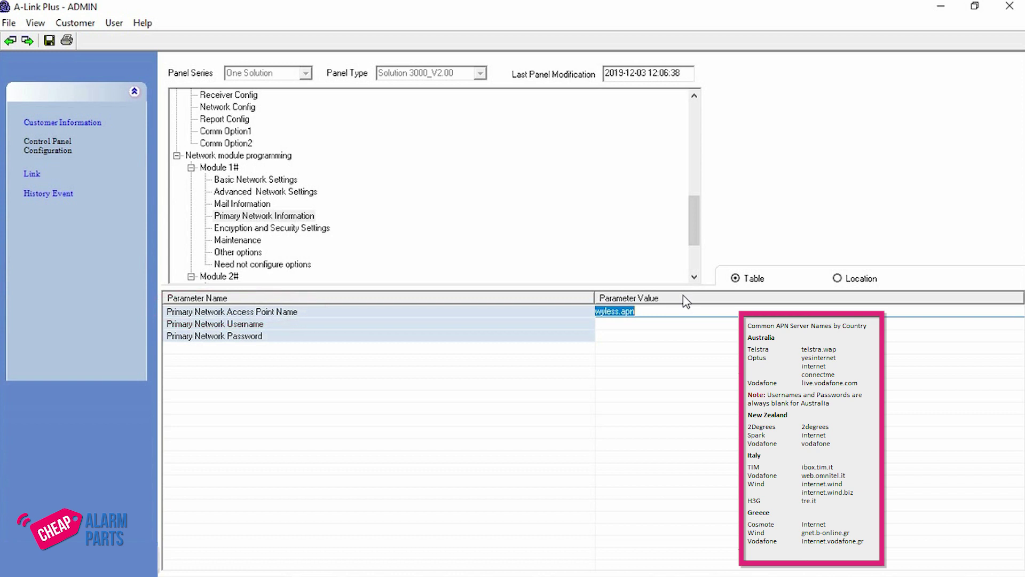
{"action": "type", "text": "yesinternet"}
{"action": "key", "text": "Return"}
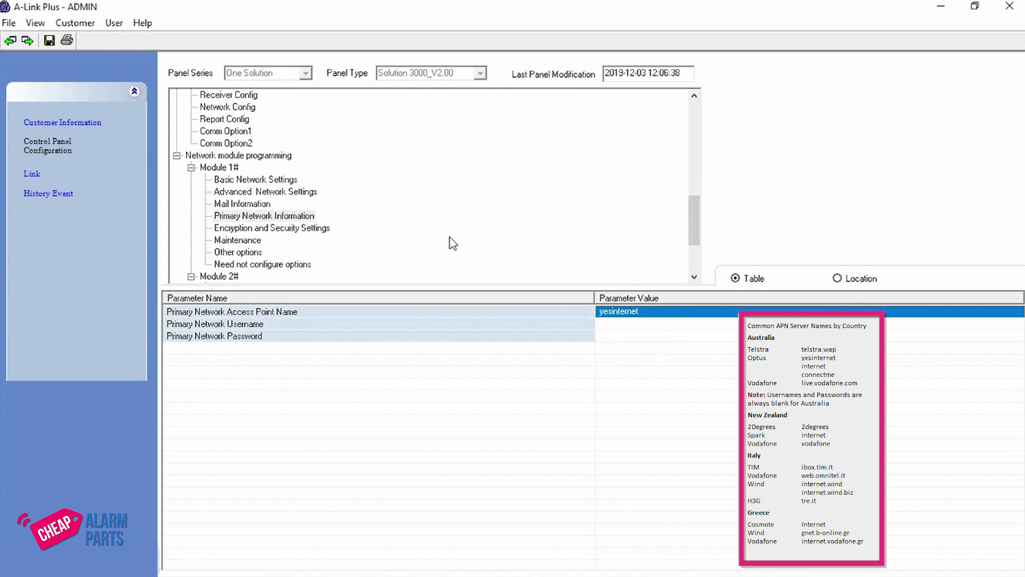
{"action": "scroll", "coordinate": [277, 198], "scroll_direction": "down", "scroll_amount": 2}
{"action": "scroll", "coordinate": [277, 198], "scroll_direction": "down", "scroll_amount": 1}
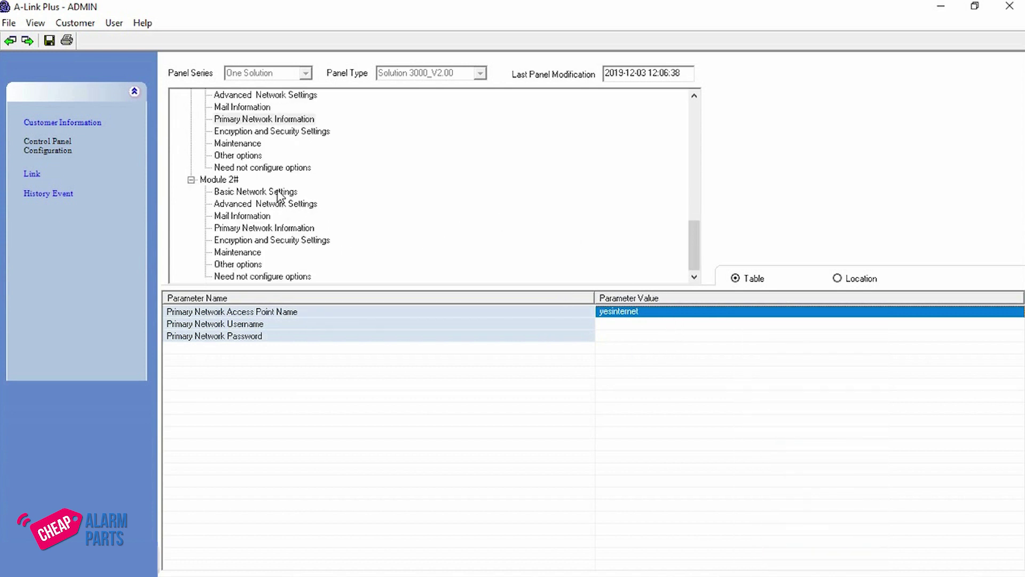
Scroll the settings tree back to the top and go to the Link page
{"action": "scroll", "coordinate": [332, 223], "scroll_direction": "up", "scroll_amount": 4}
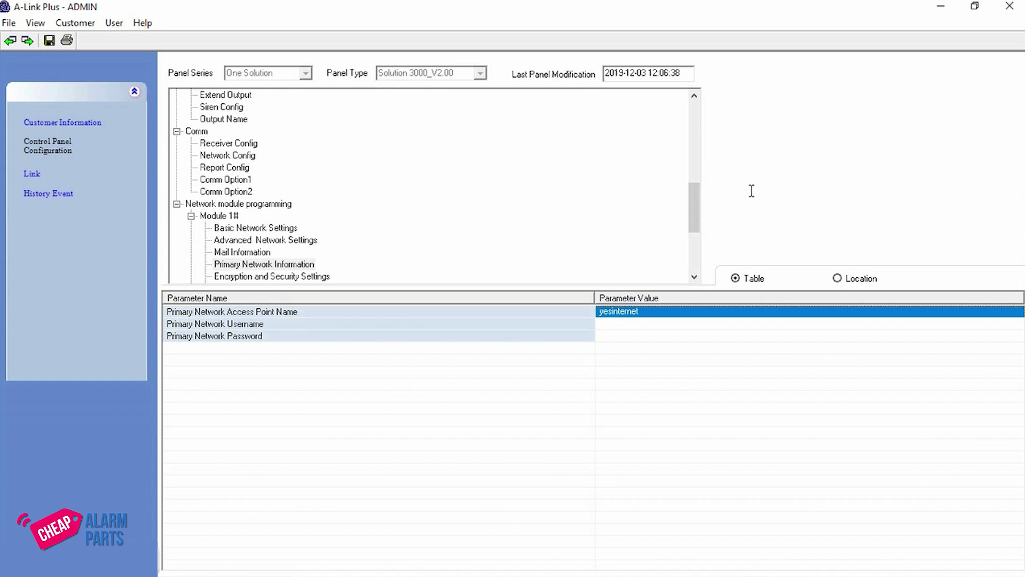
{"action": "left_click_drag", "start_coordinate": [695, 222], "coordinate": [697, 140]}
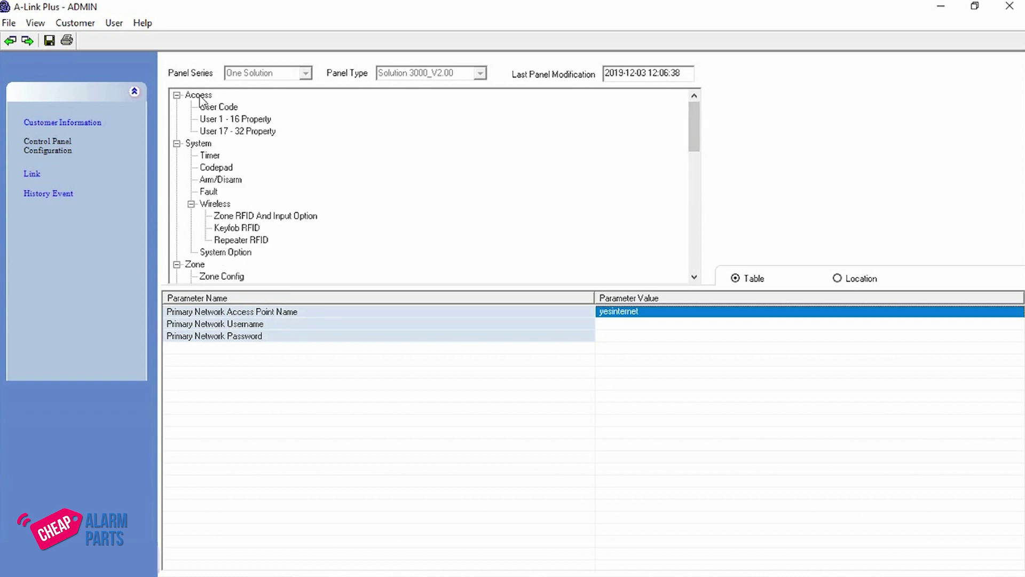
{"action": "left_click", "coordinate": [203, 98]}
{"action": "left_click", "coordinate": [31, 174]}
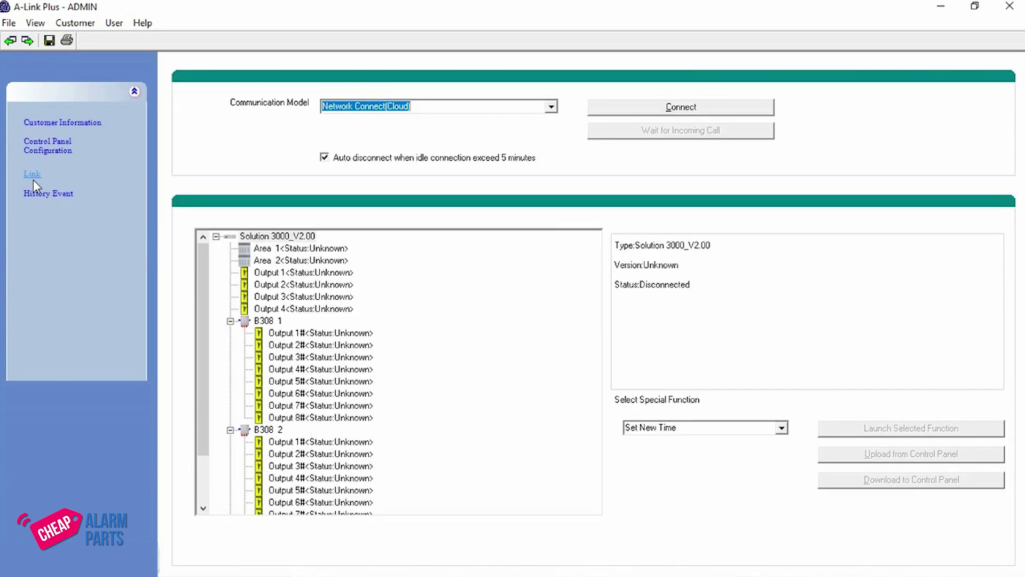
Leave the Link page and go back to the Control Panel Configuration page
{"action": "left_click", "coordinate": [38, 149]}
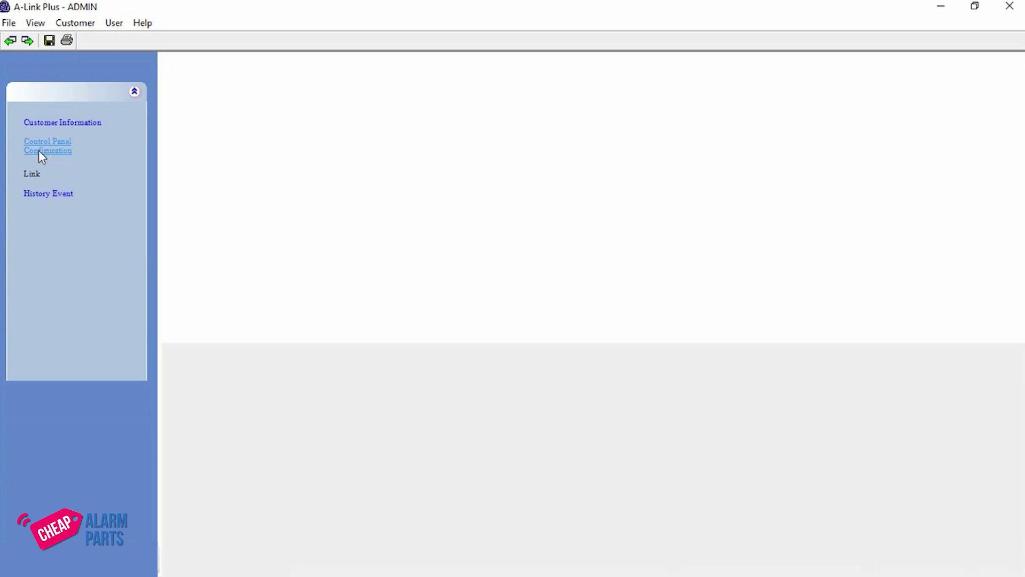